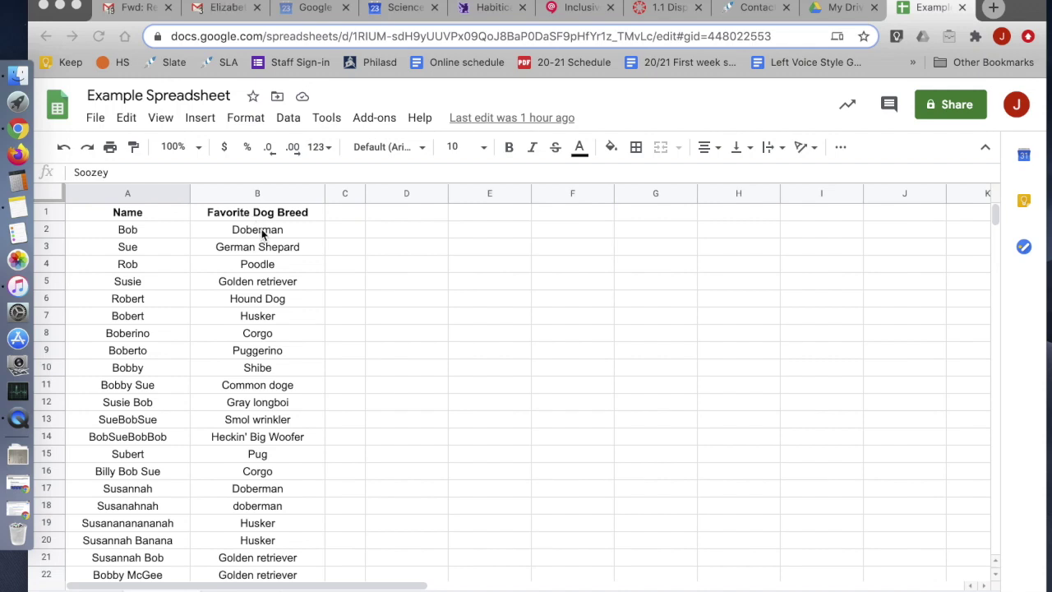
Enter the headers 'Dog Breed' in D1 and 'Frequency' in E1.
click(388, 218)
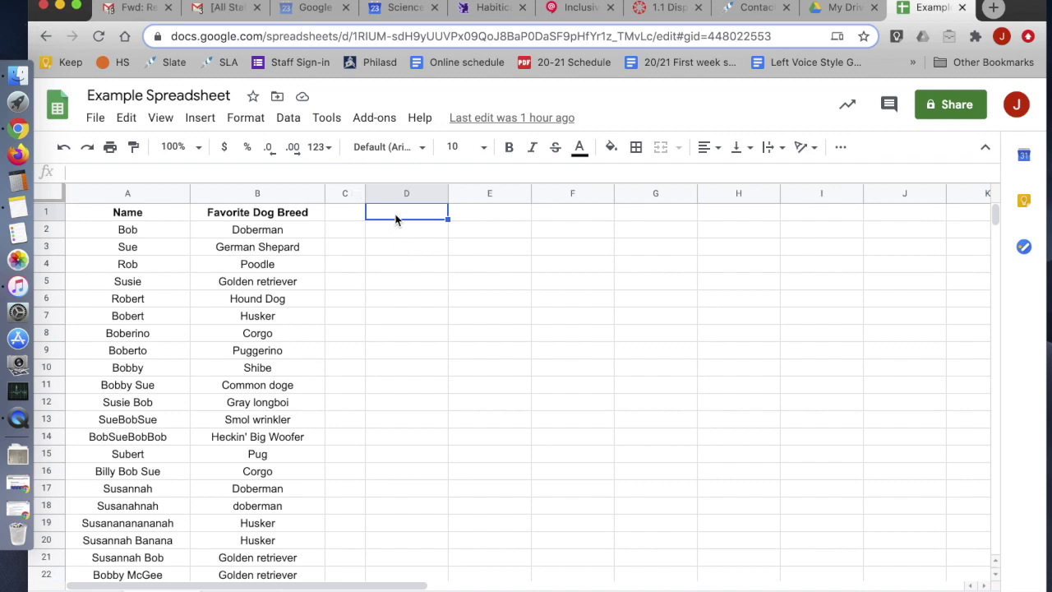
text(Dog )
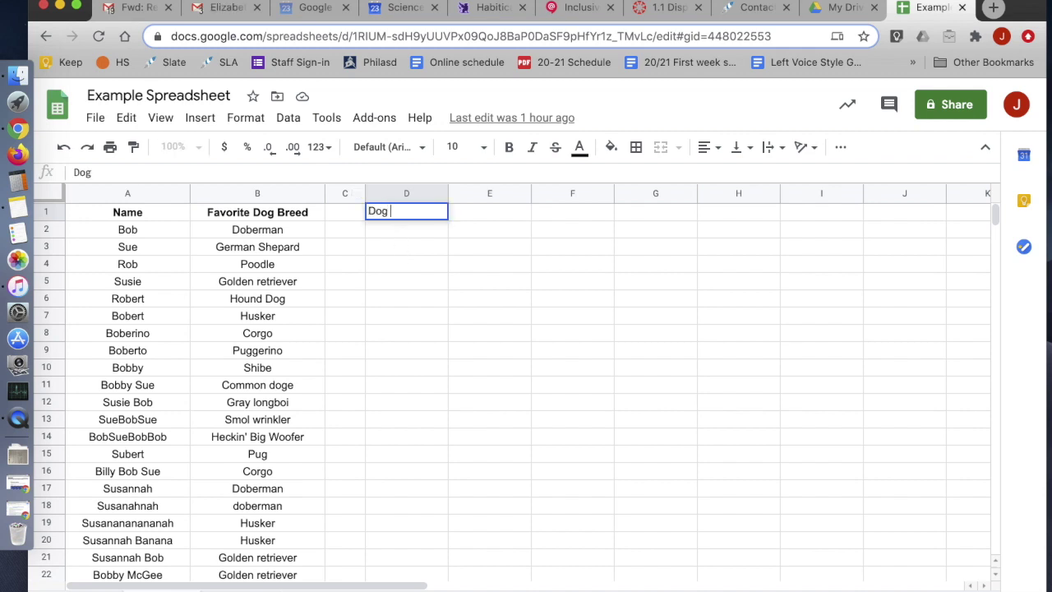
text(Breed)
key(Tab)
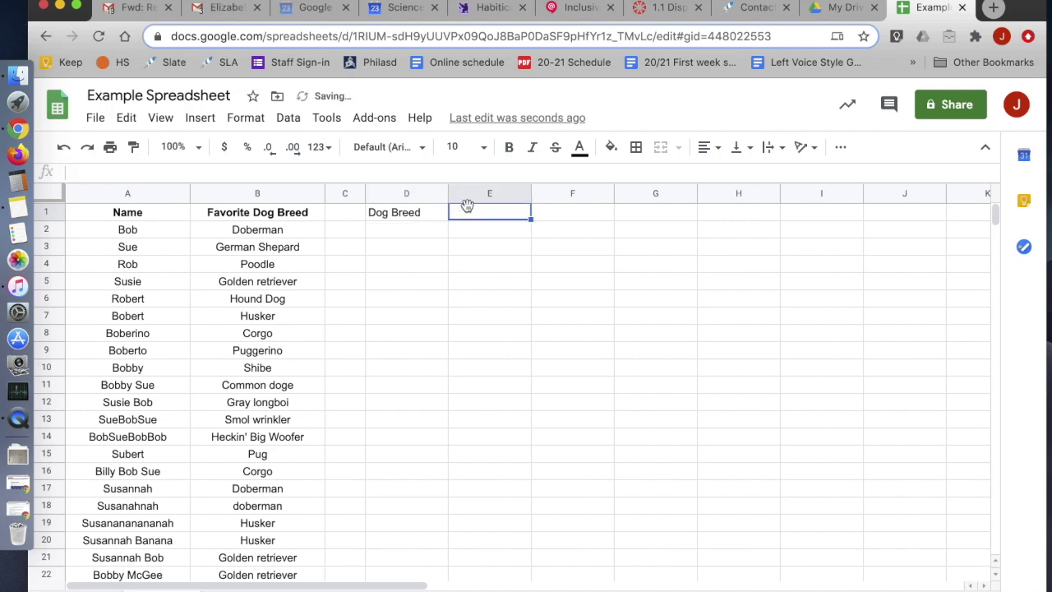
text(Frequ)
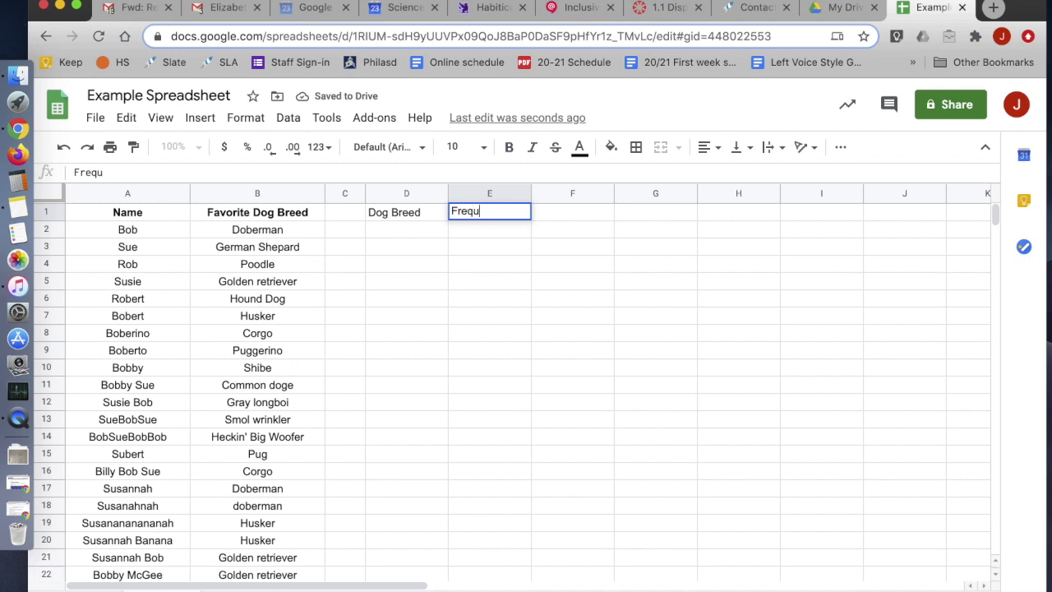
text(ency)
key(Return)
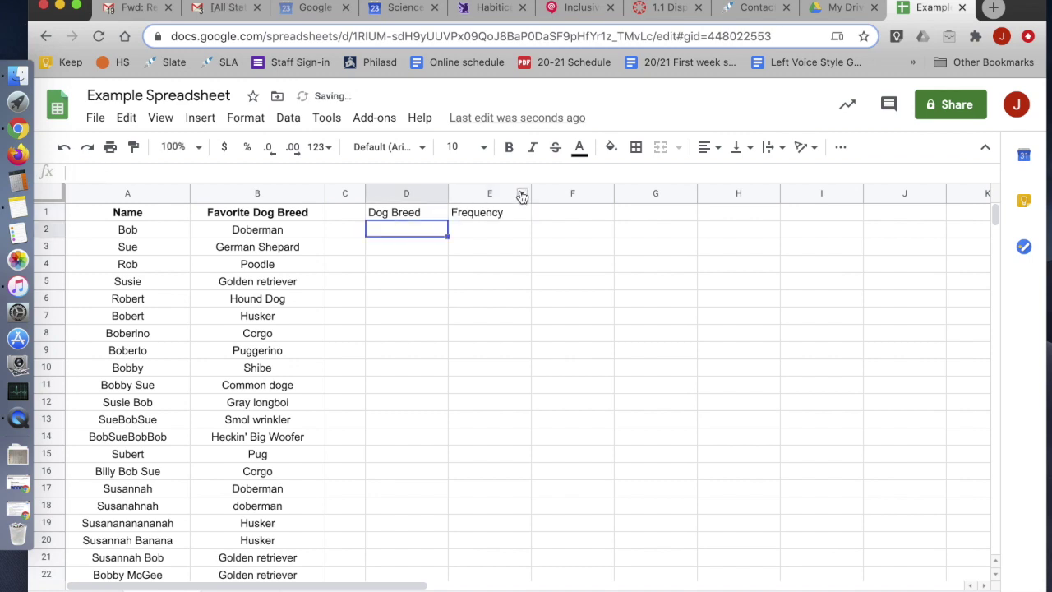
Bold the D1:E1 headers and centre-align columns D and E.
drag(421, 216, 511, 199)
key(super+b)
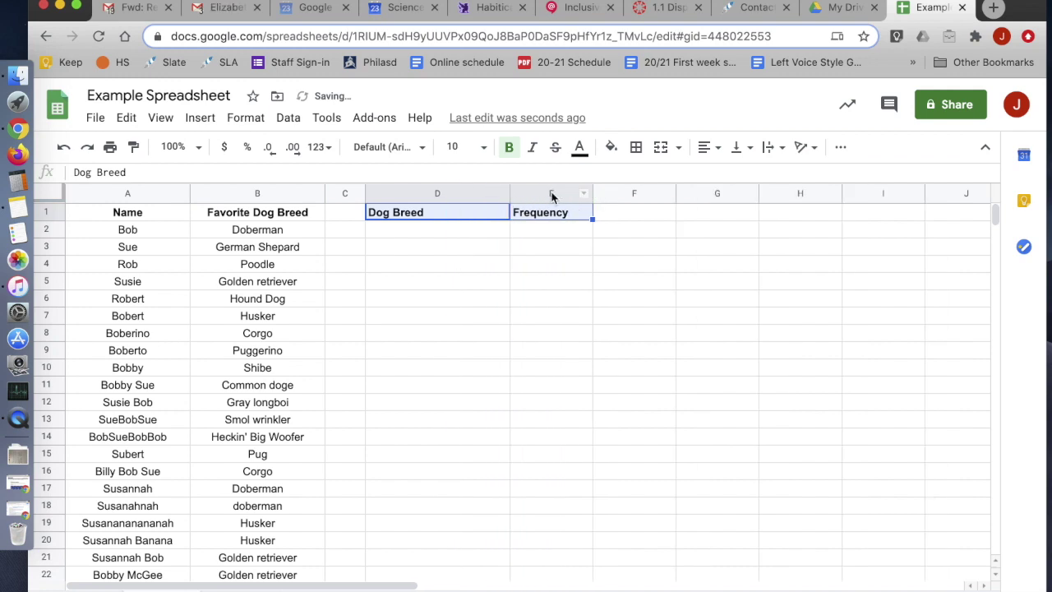
click(442, 216)
click(437, 193)
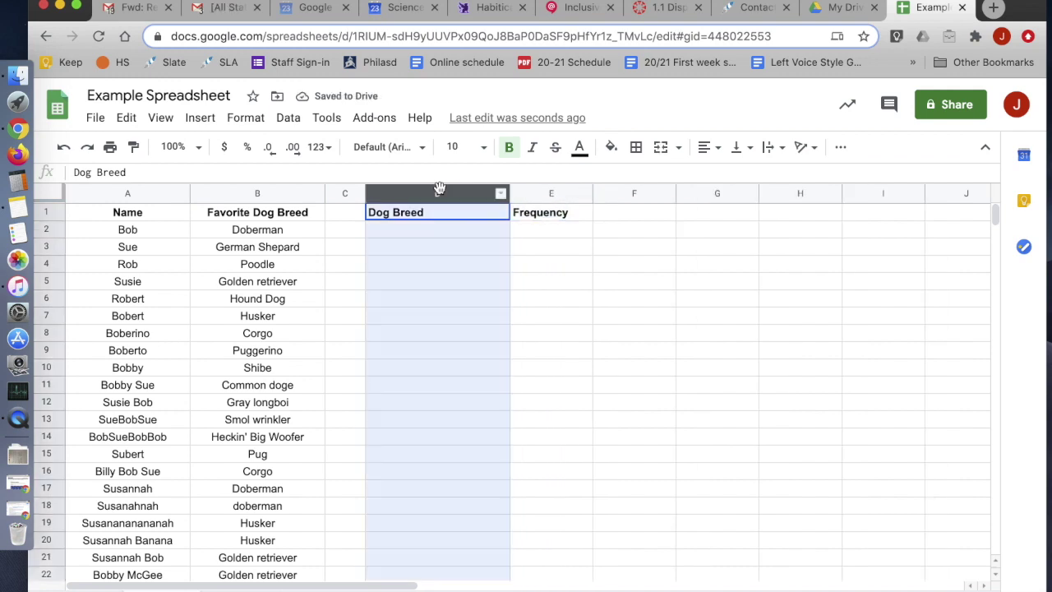
shift+click(558, 190)
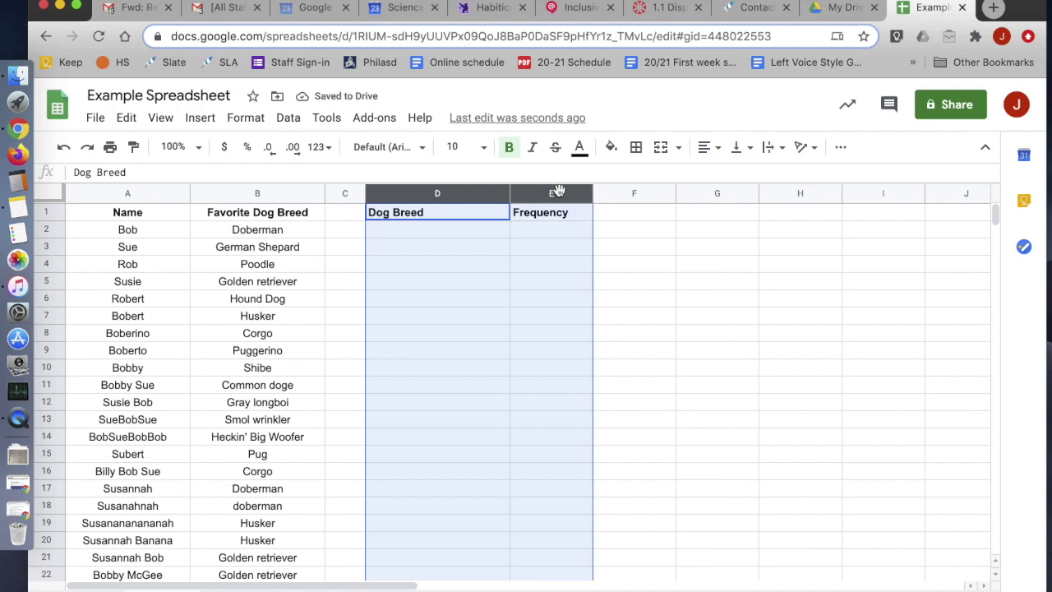
click(716, 151)
click(728, 176)
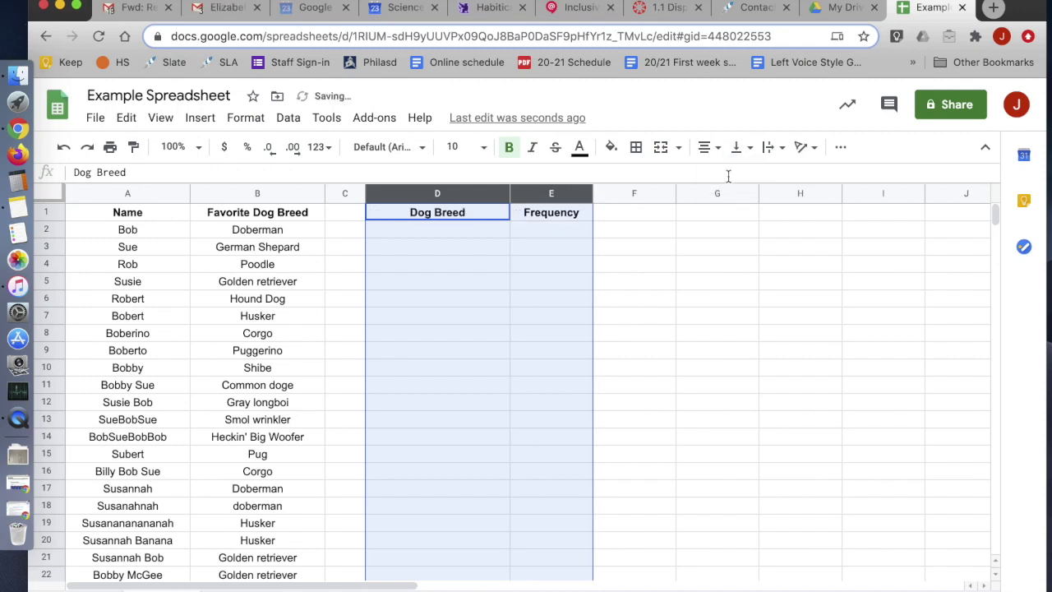
click(445, 239)
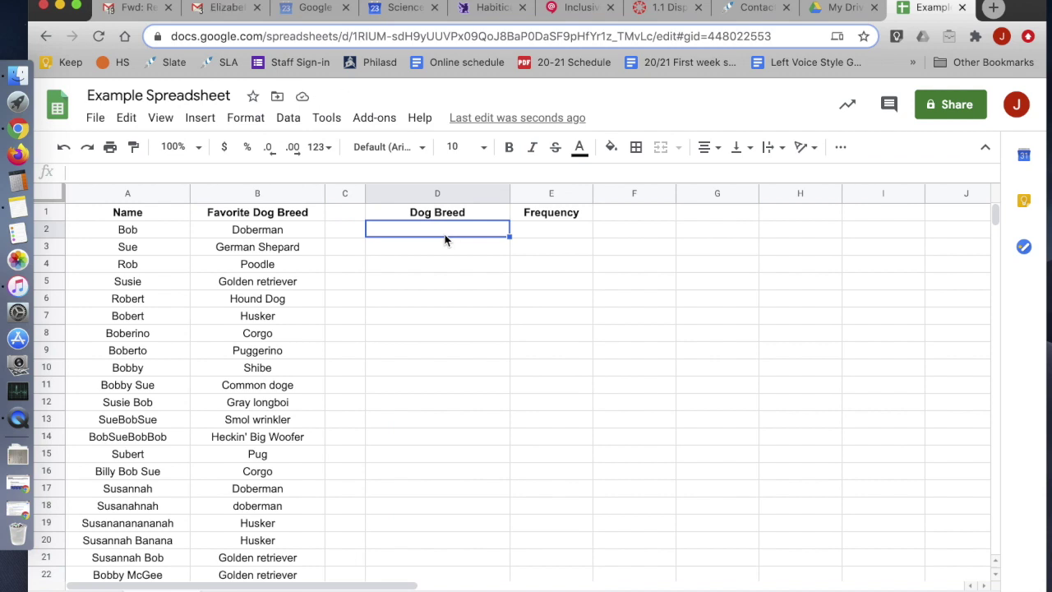
Change B15 from Pug to the Puggerino suggestion, then return to the Dog Breed header.
click(273, 234)
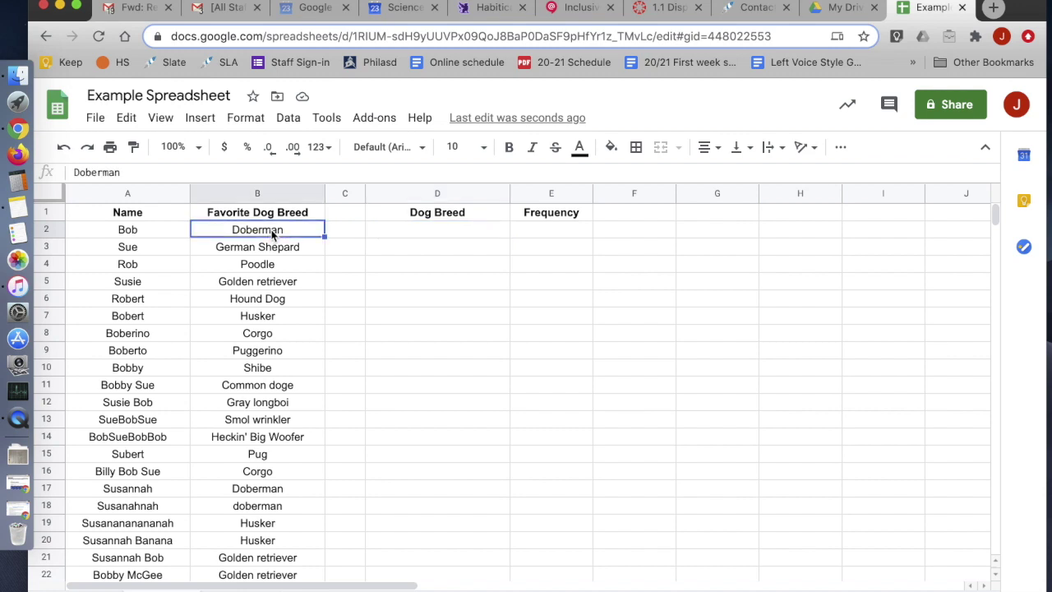
click(435, 228)
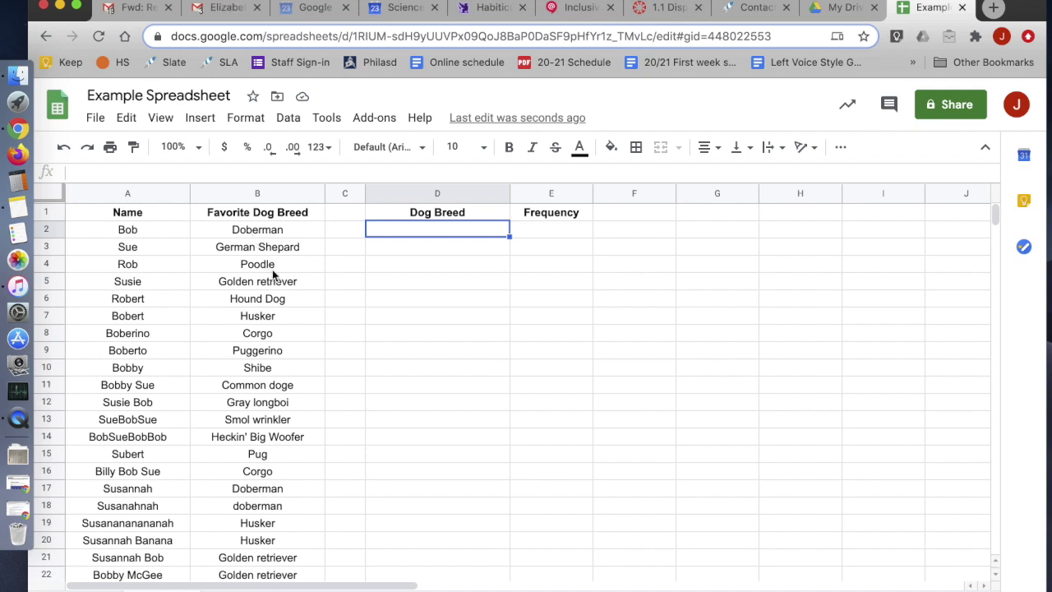
click(287, 354)
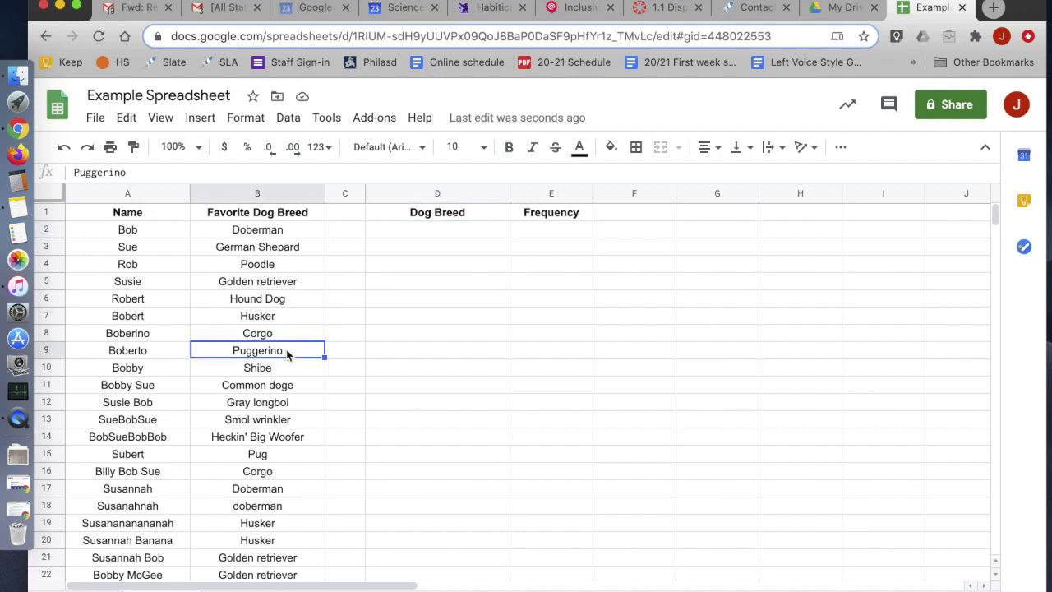
click(266, 455)
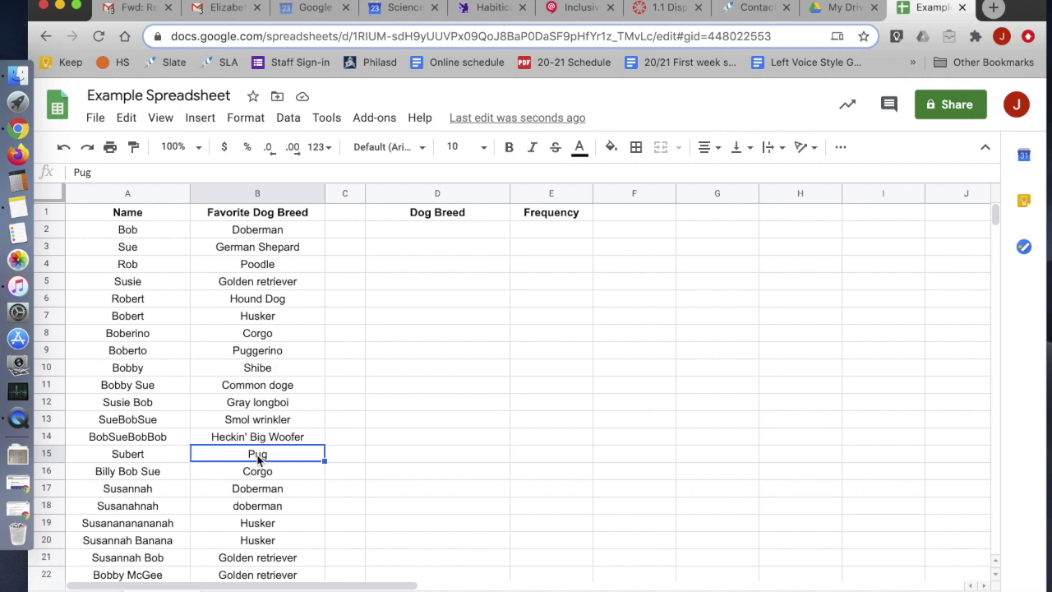
text(Pug)
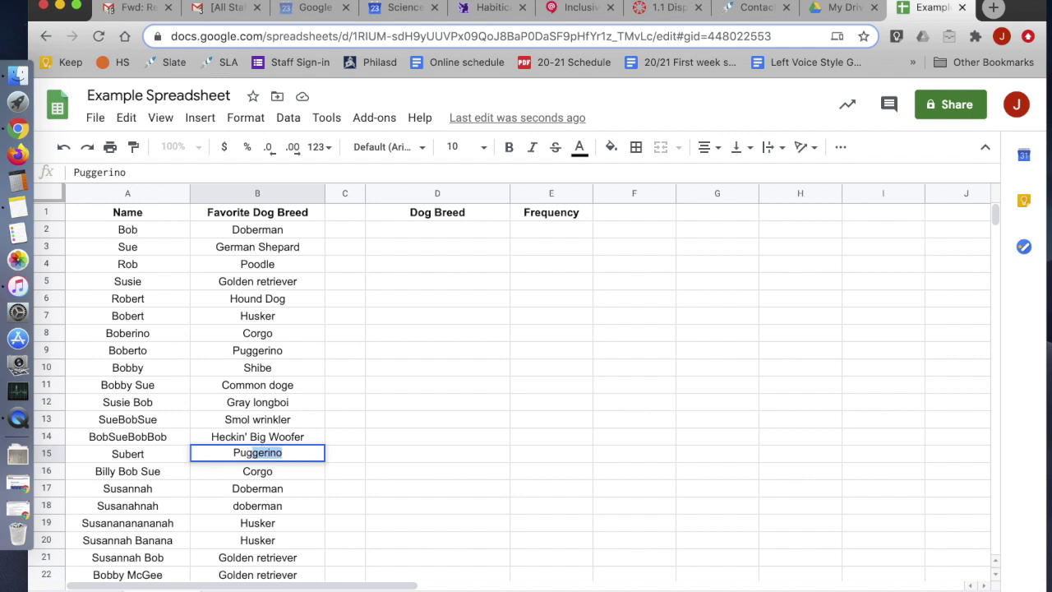
text(g)
key(Return)
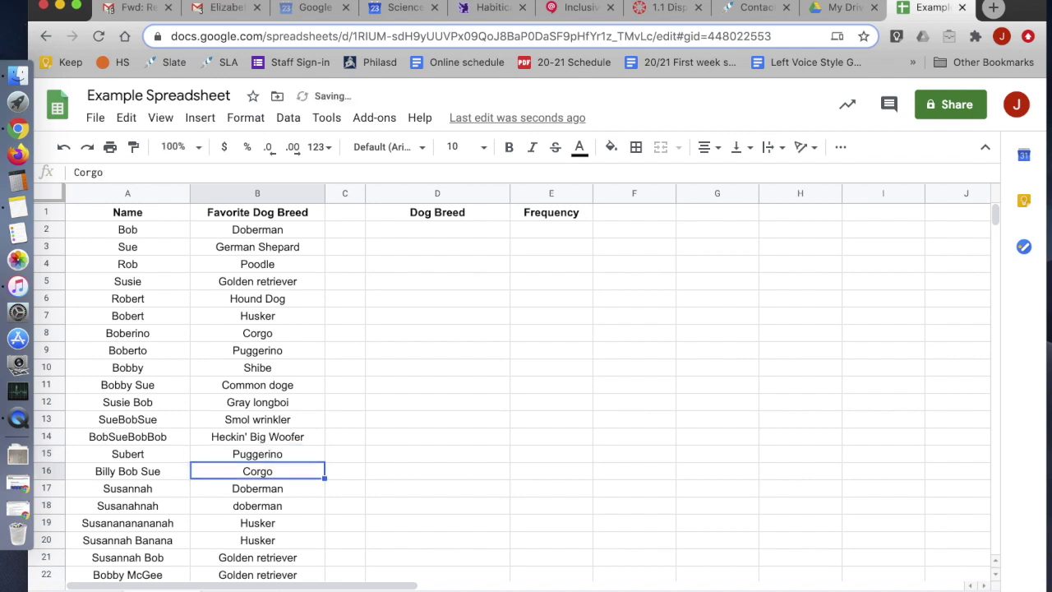
key(Up)
key(Right)
key(Right)
key(Up)
key(Up)
key(Up)
key(Up)
key(Up)
key(Up)
key(Up)
key(Up)
key(Up)
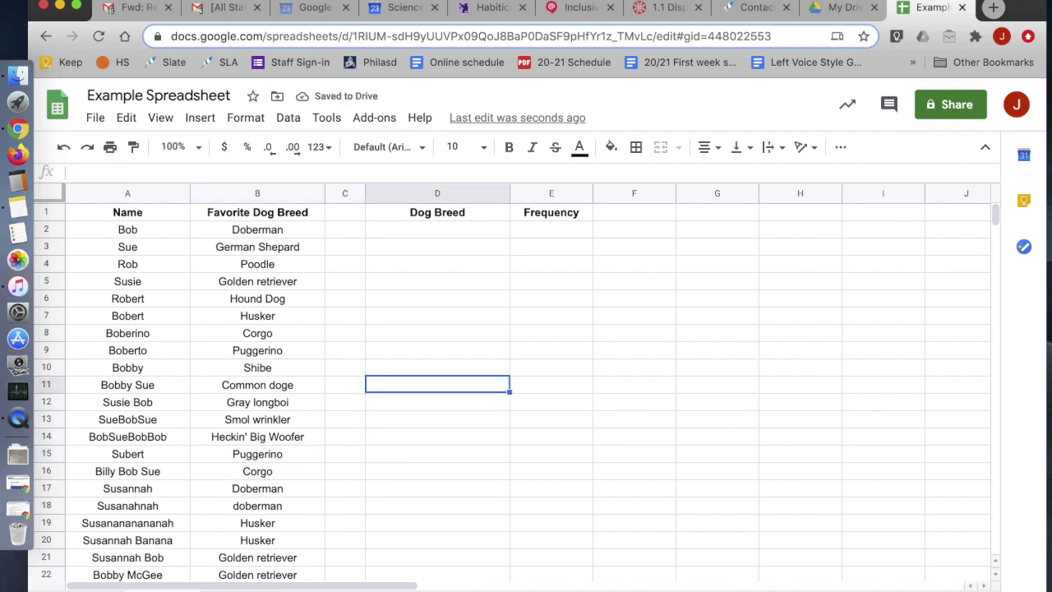
key(Up)
key(Up)
key(Up)
key(Up)
key(Up)
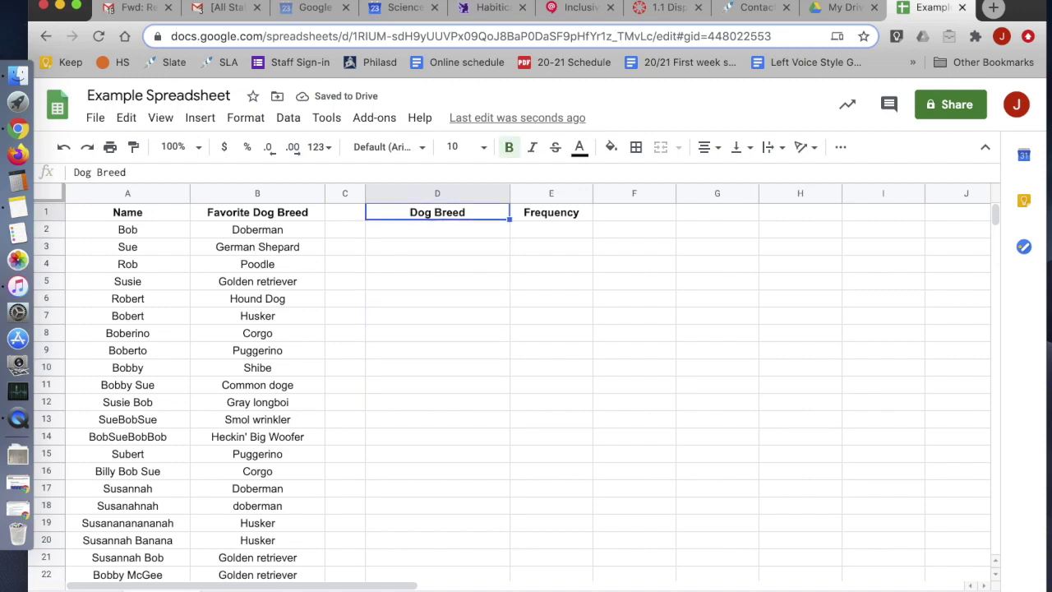
Type Doberman, German Shepard and Poodle into D2–D4.
key(Down)
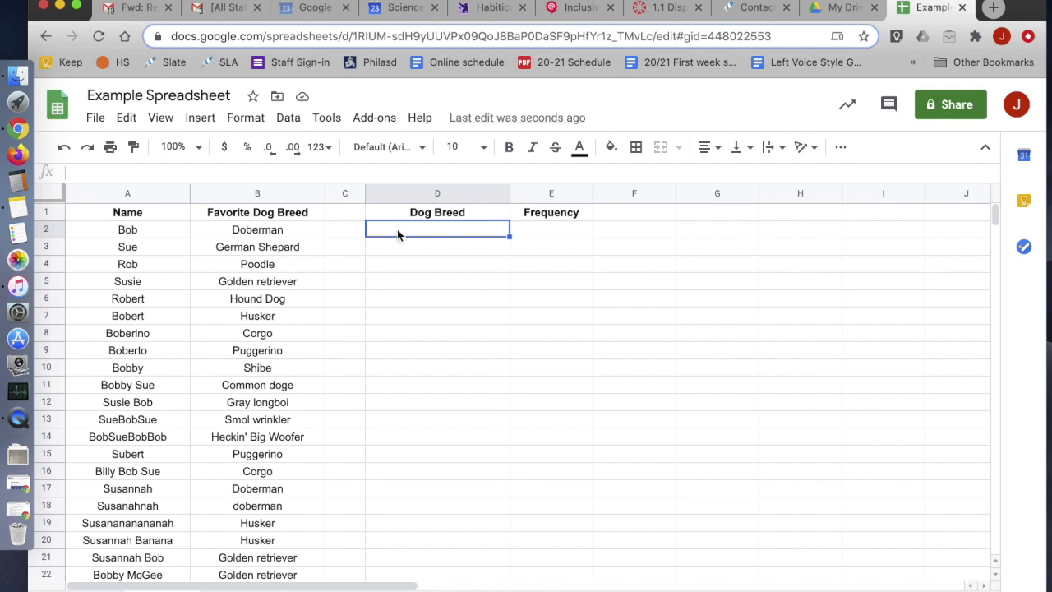
text(Do)
key(BackSpace)
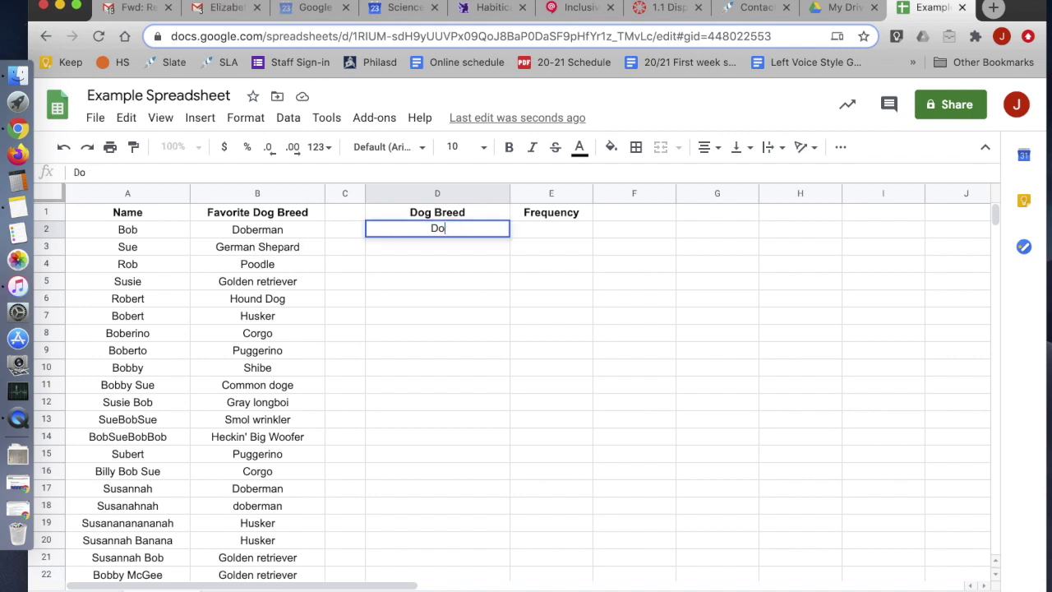
text(ber)
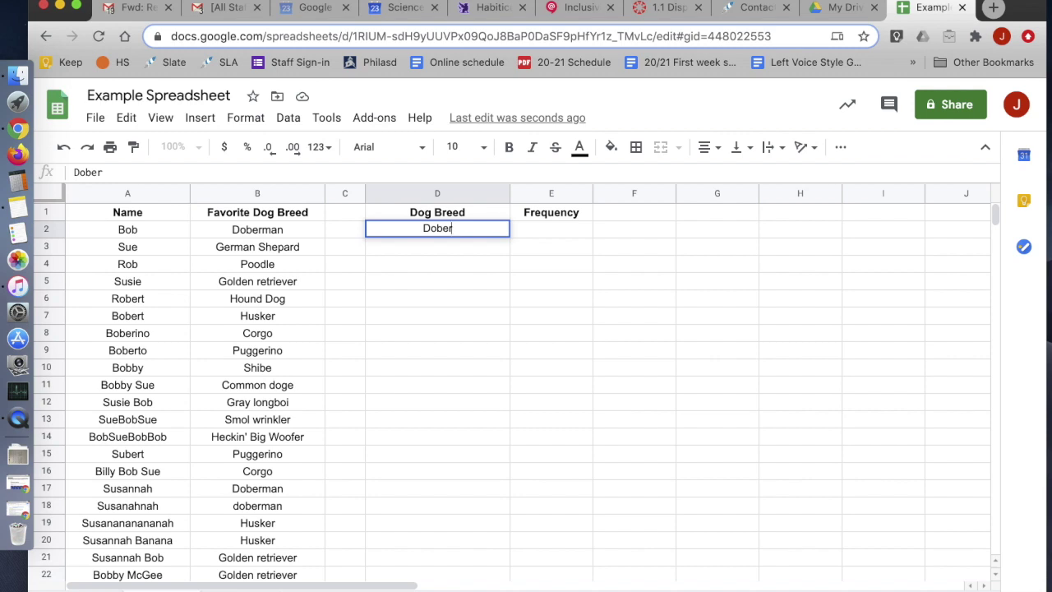
text(man)
key(Return)
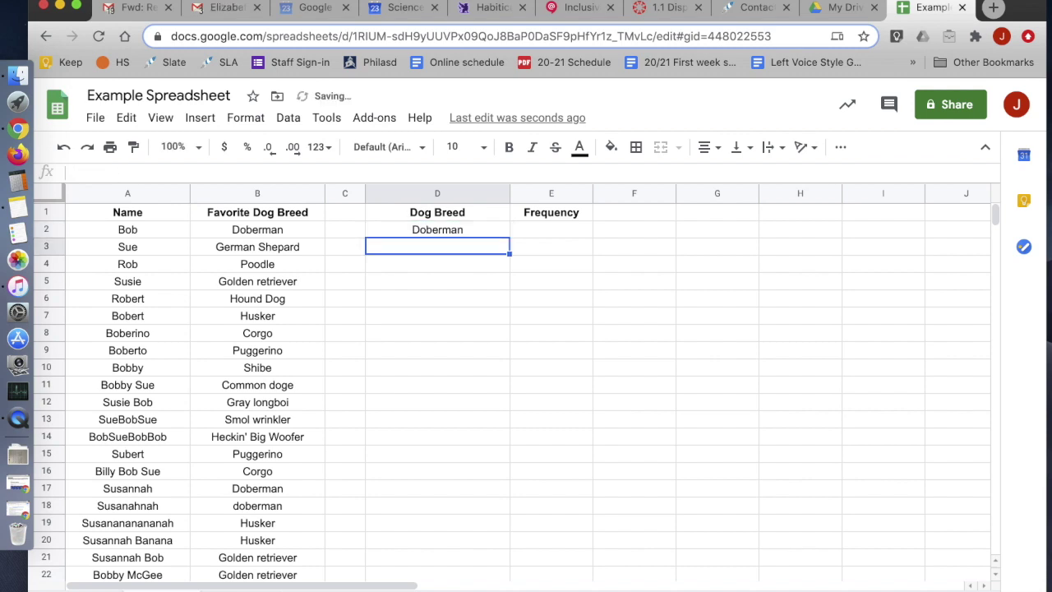
text(German)
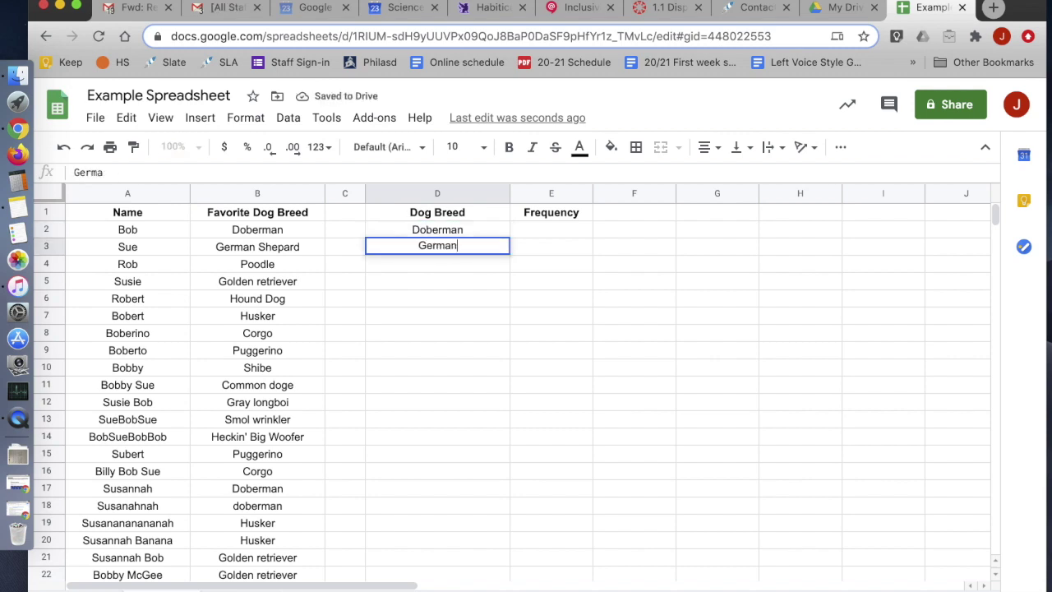
text( Shepard)
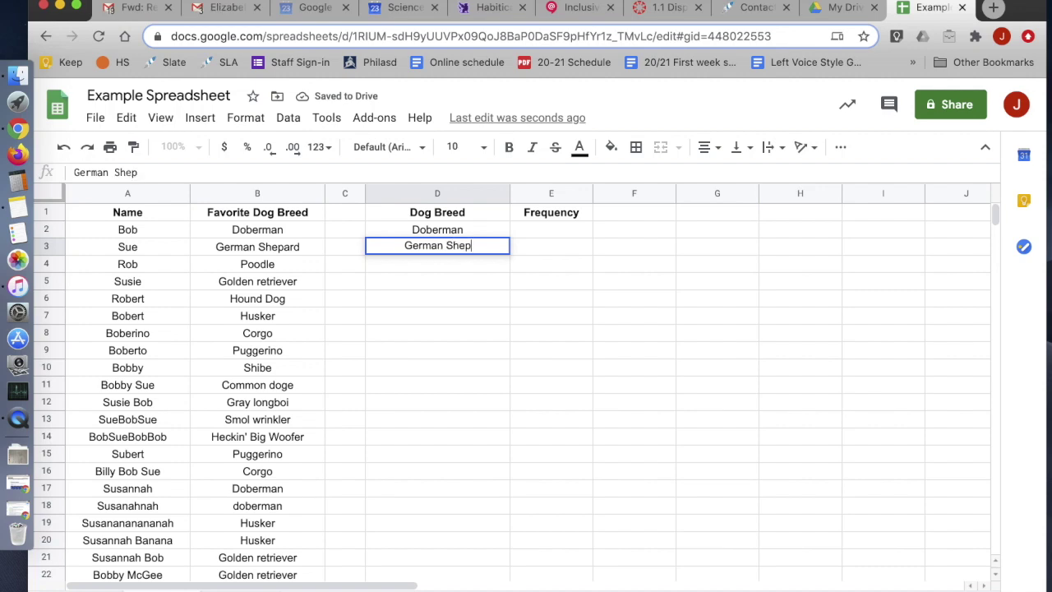
key(Return)
text(Poodle)
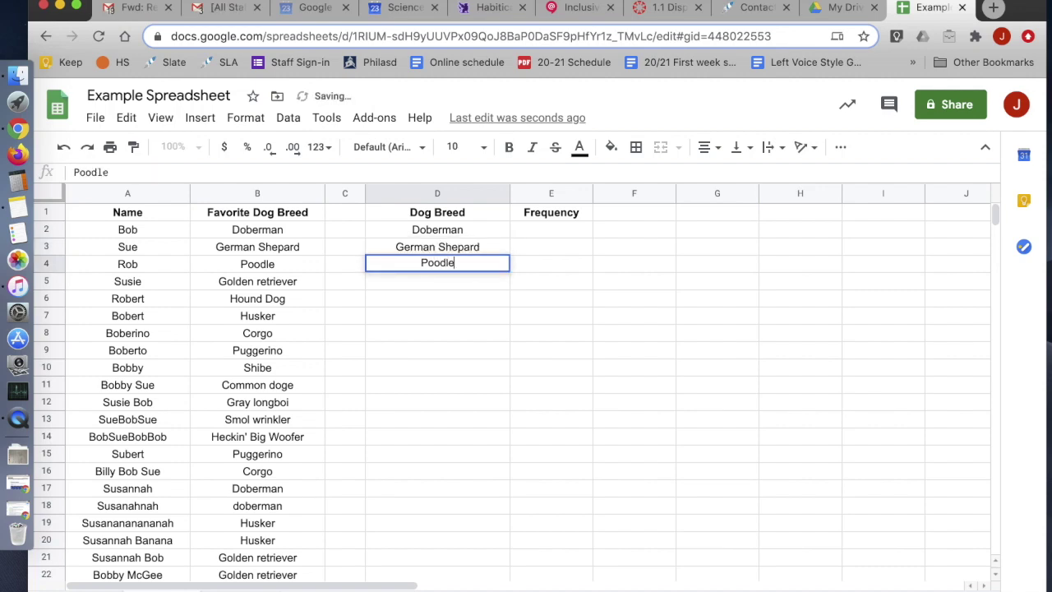
key(Return)
Type Golden retriever, Hound Dog, Husker, Corgo and Puggerino into D5–D9.
text(Golder)
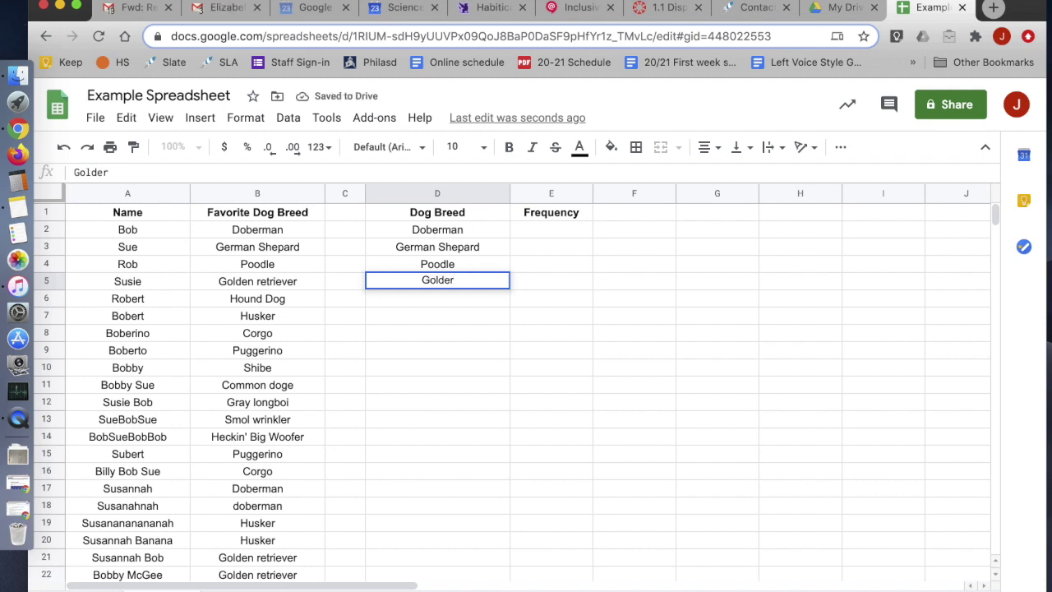
key(BackSpace)
text(n retriever)
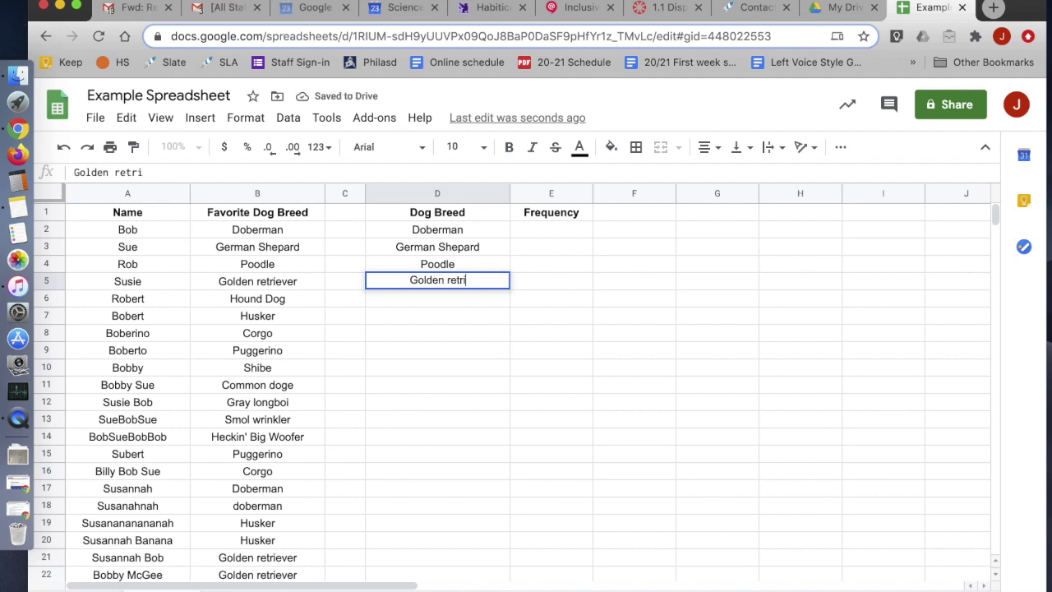
key(Return)
text(Ho)
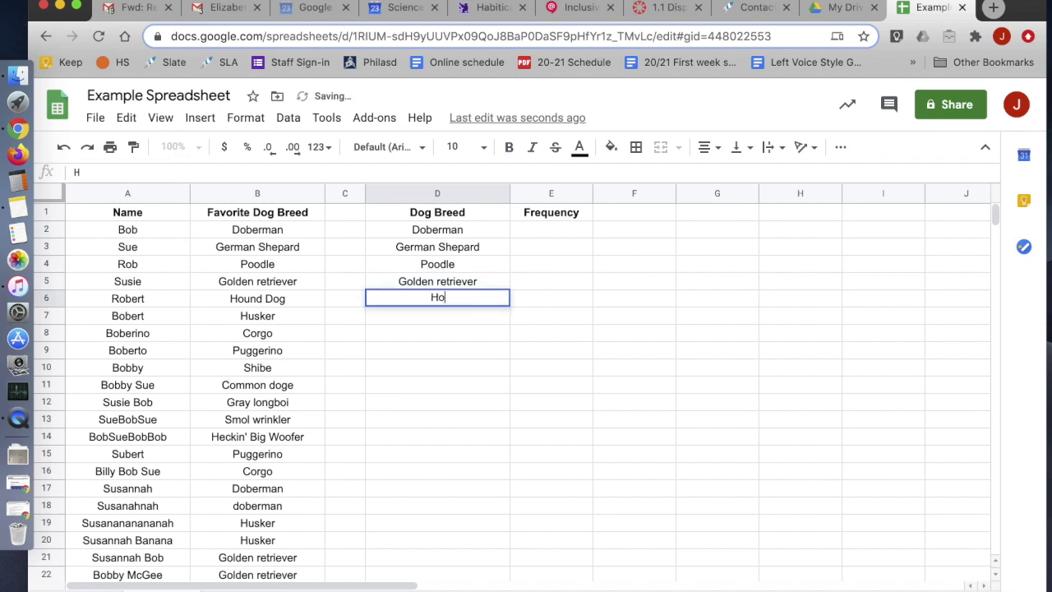
text(und Dog)
key(Return)
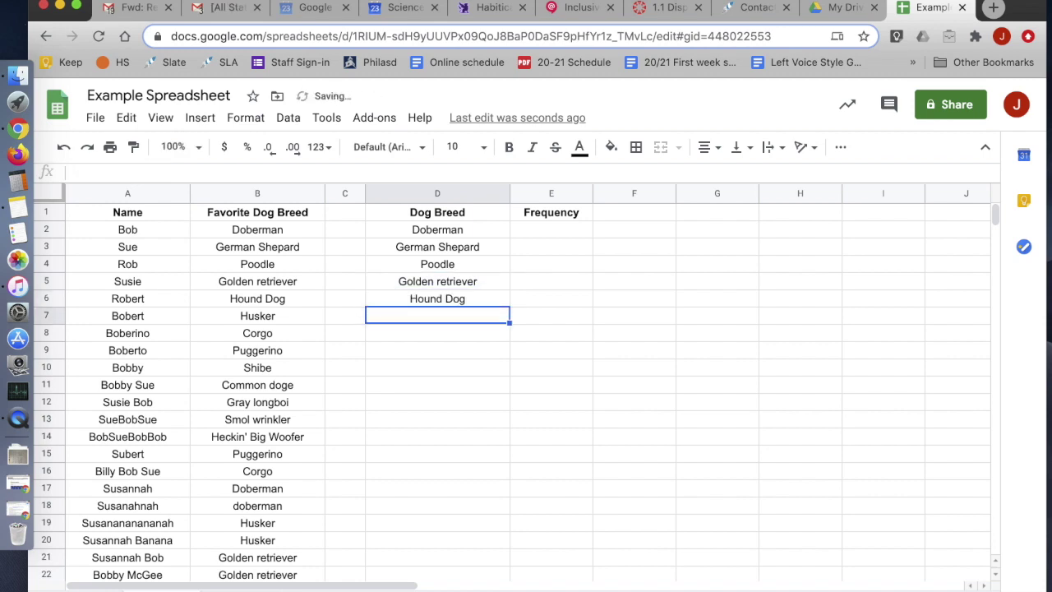
text(Husker)
key(Return)
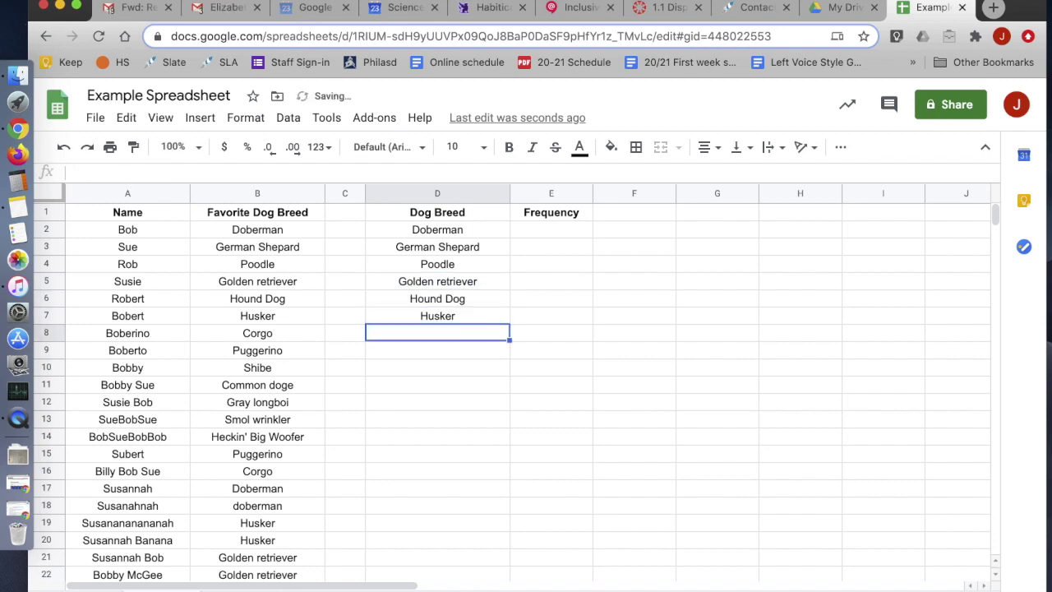
text(Corgo)
key(Return)
text(P)
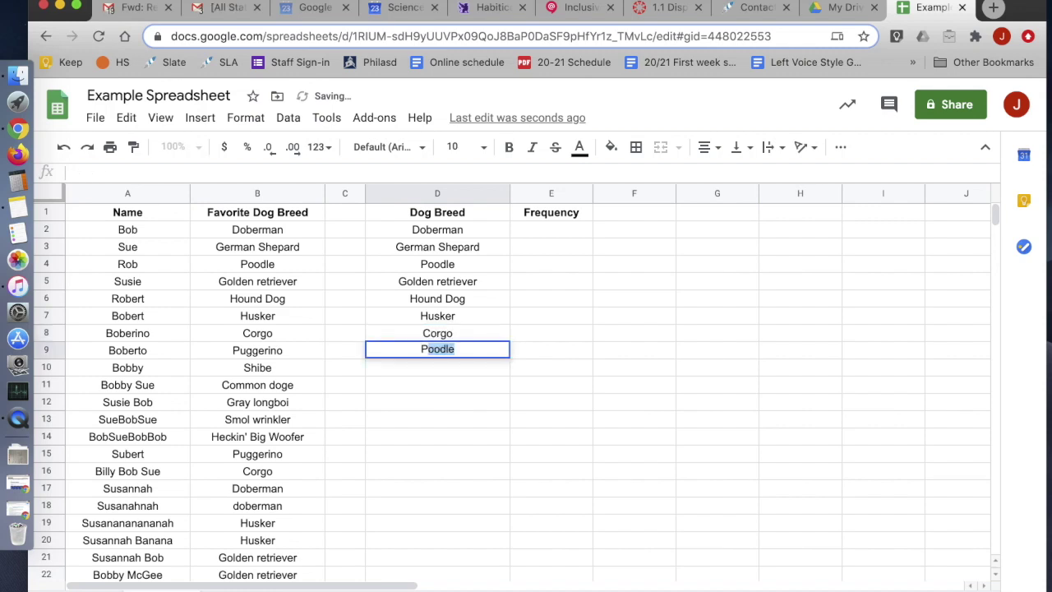
text(uggerino)
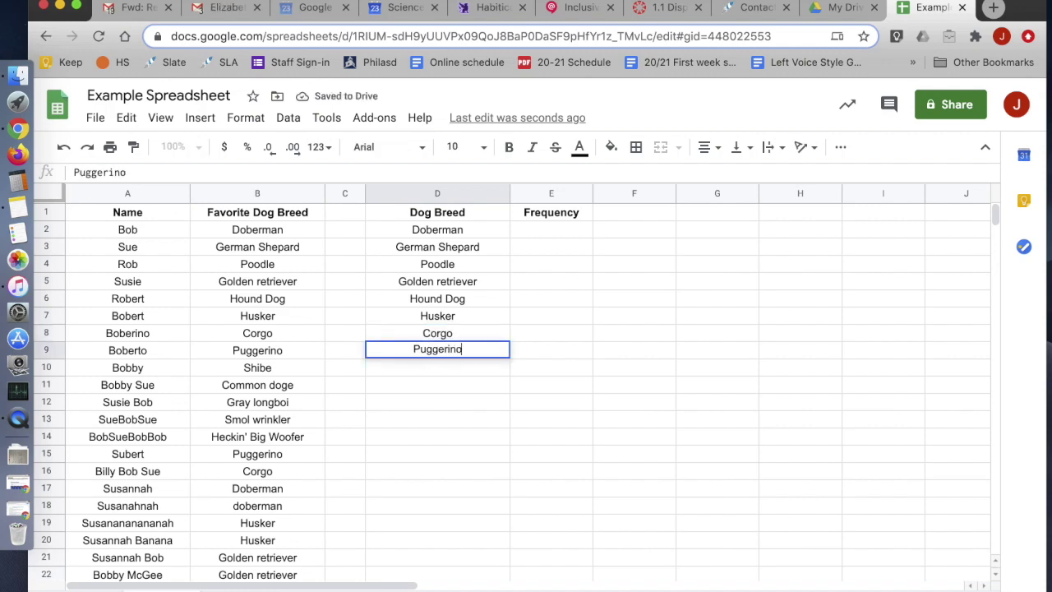
key(Return)
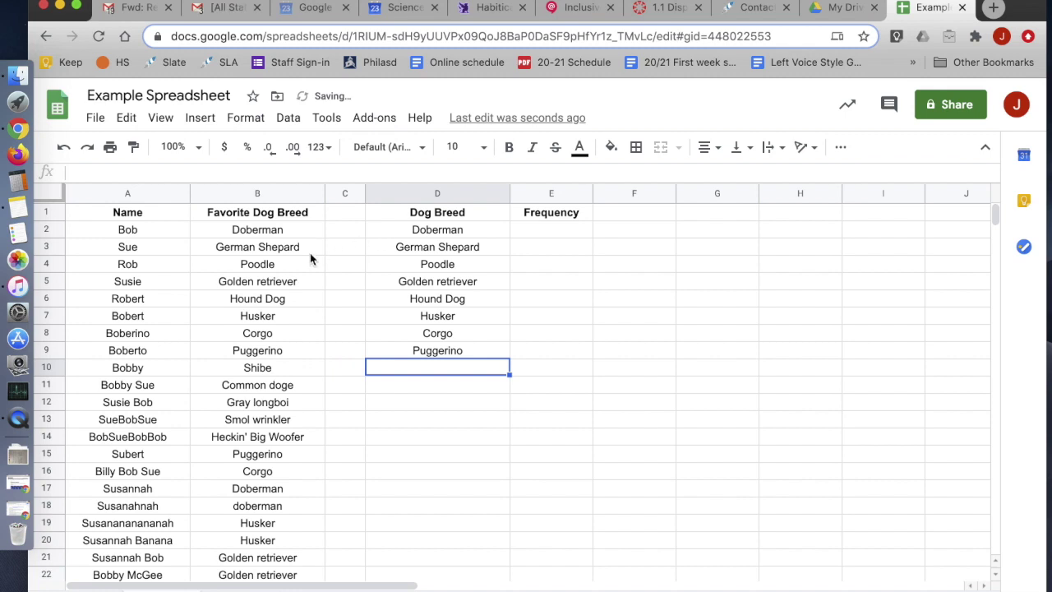
Copy Shibe and Common doge from column B into D10 and D11.
click(259, 371)
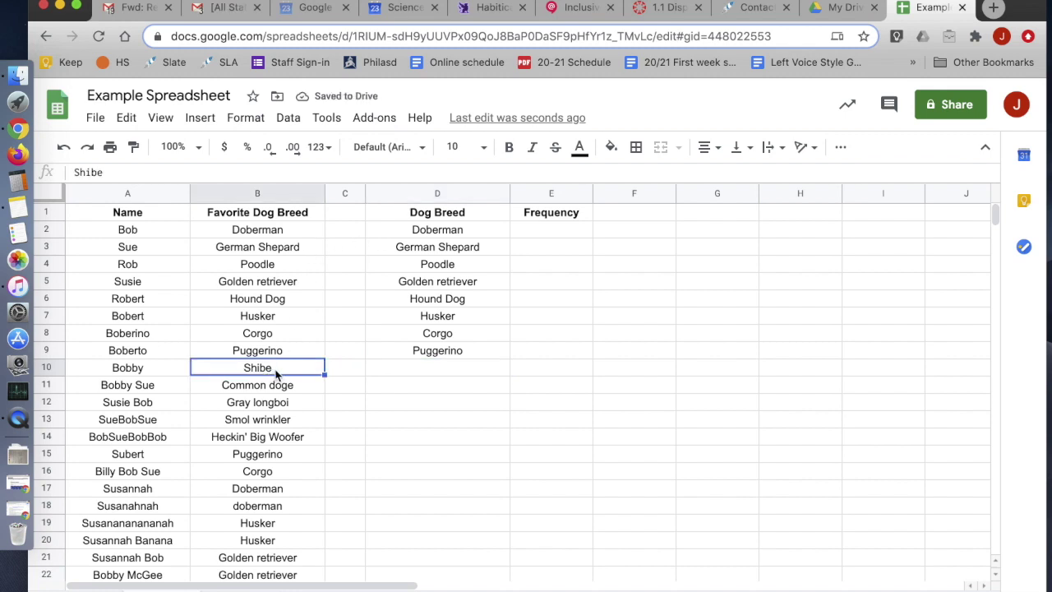
key(ctrl+c)
click(420, 370)
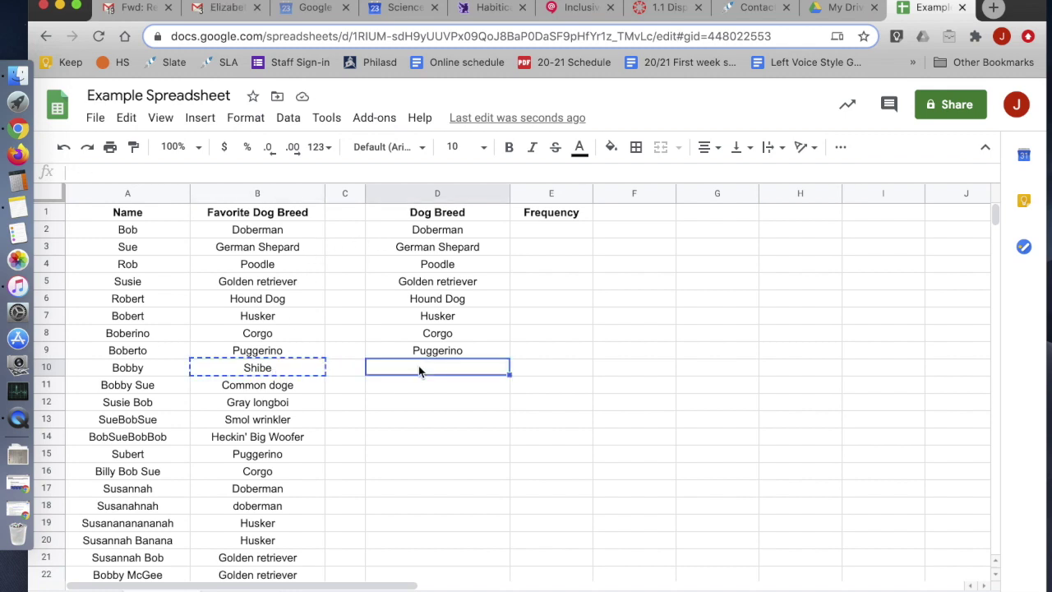
key(ctrl+v)
click(260, 384)
key(ctrl+c)
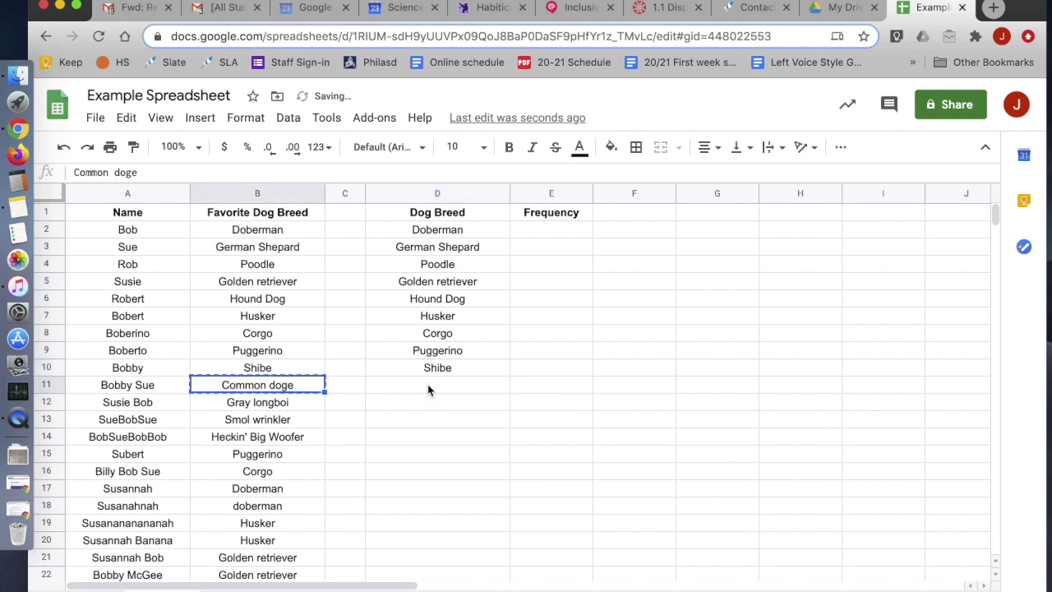
click(428, 384)
key(ctrl+v)
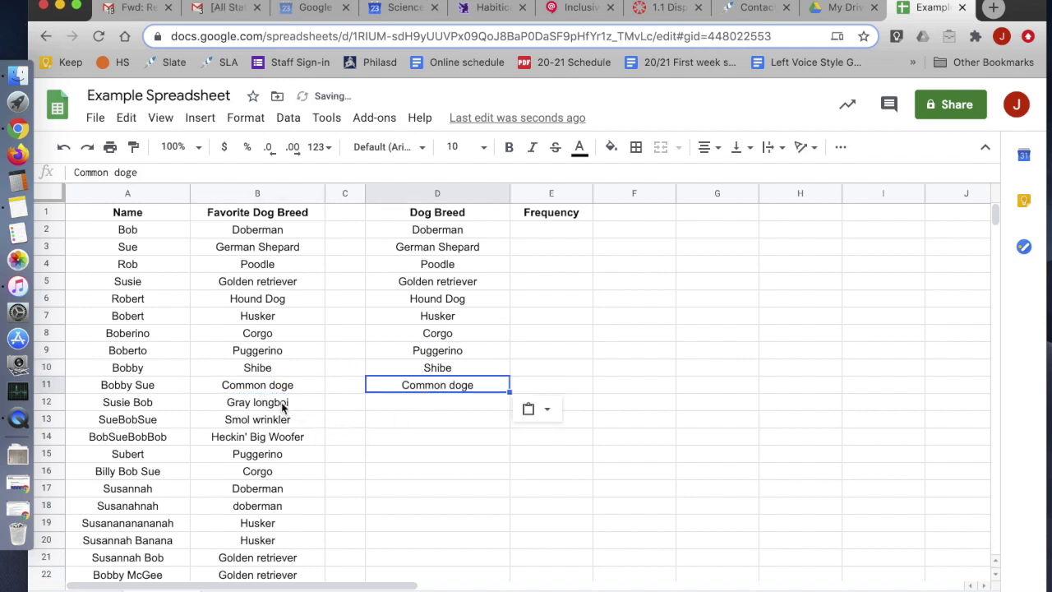
Copy Gray longboi, Smol wrinkler and Heckin' Big Woofer from column B into D12–D14.
click(282, 402)
key(ctrl+c)
click(448, 408)
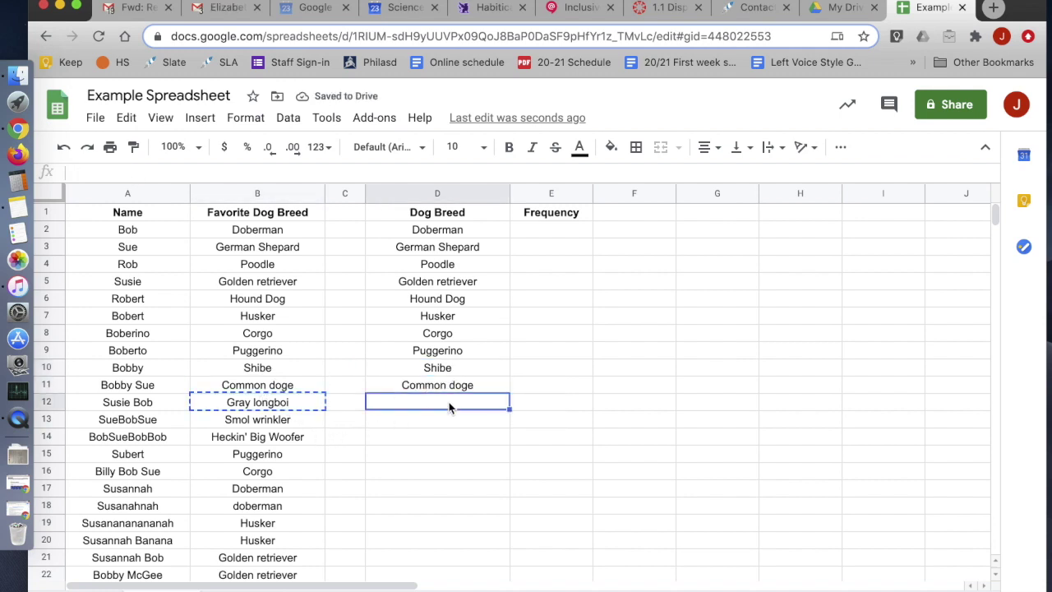
key(ctrl+v)
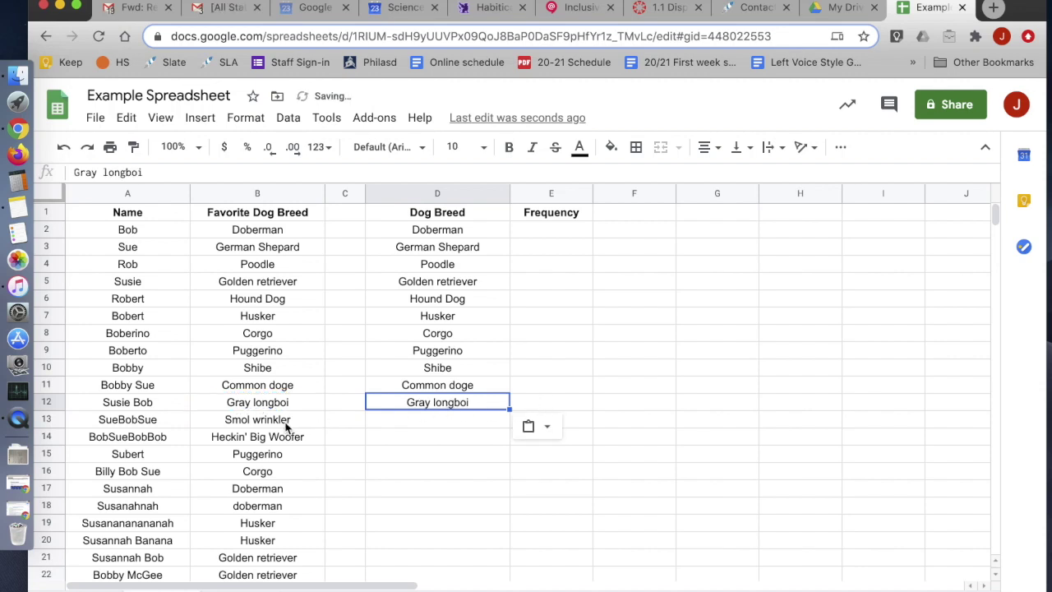
click(284, 422)
key(ctrl+c)
click(374, 419)
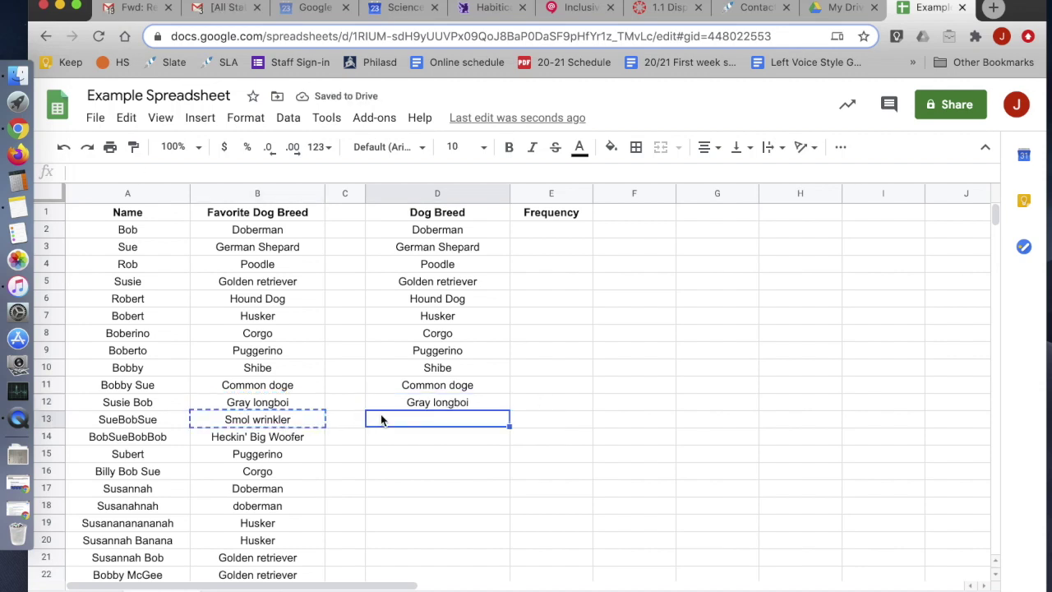
key(ctrl+v)
click(279, 444)
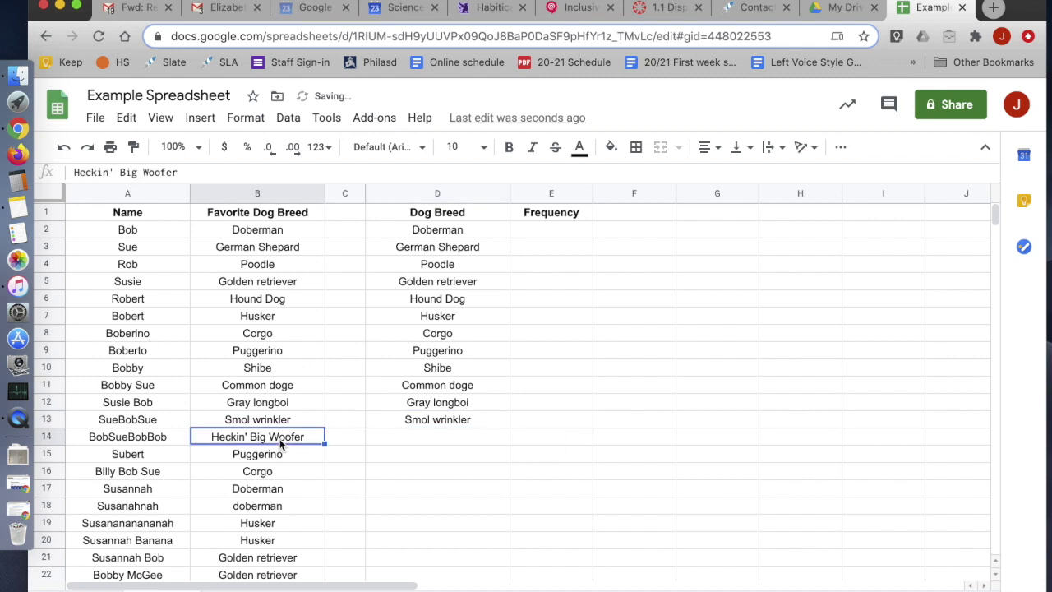
click(401, 444)
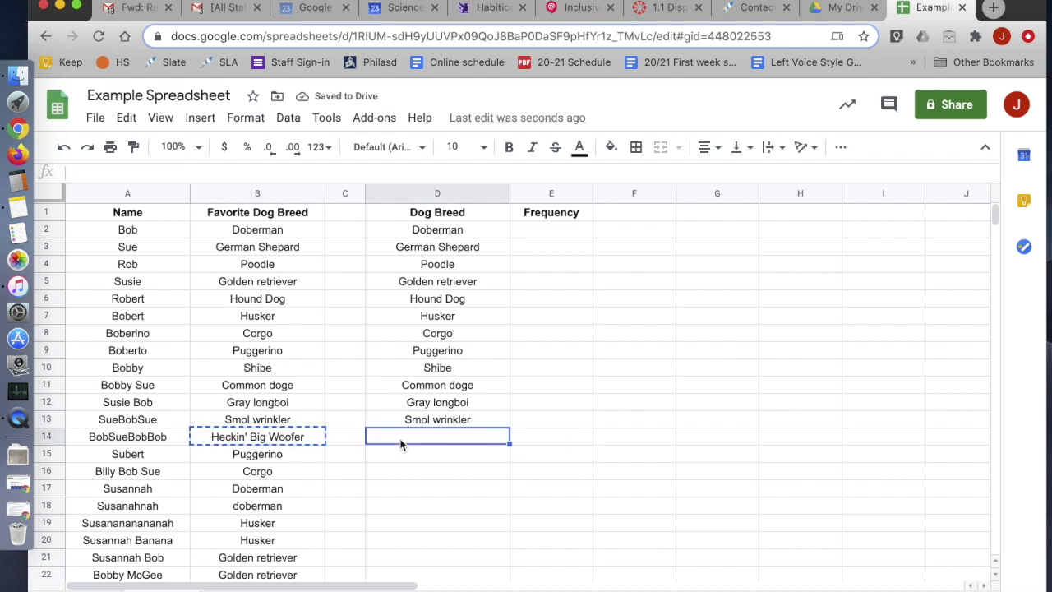
key(ctrl+v)
click(503, 391)
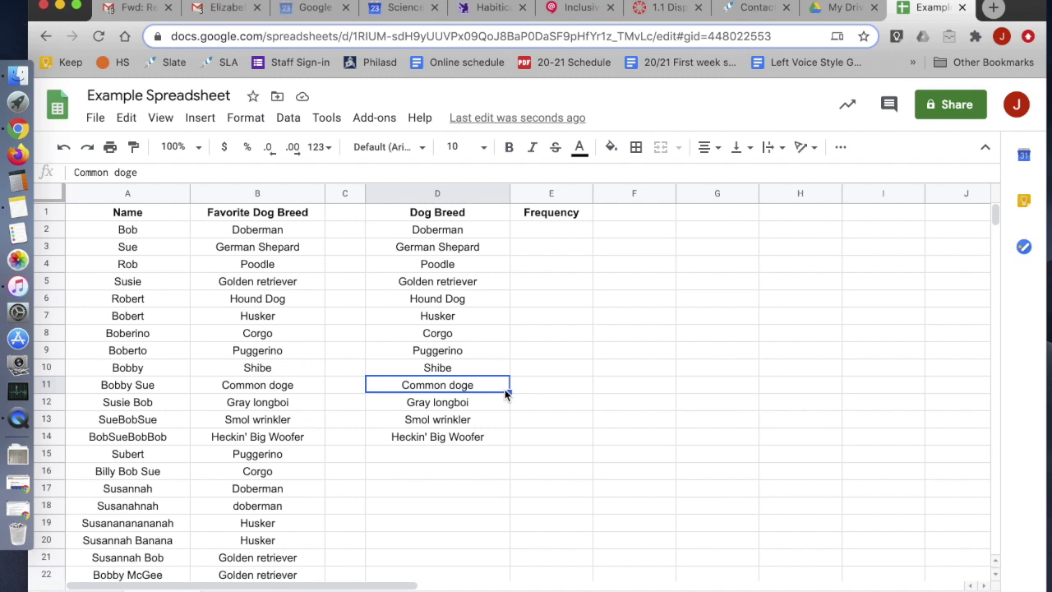
click(524, 235)
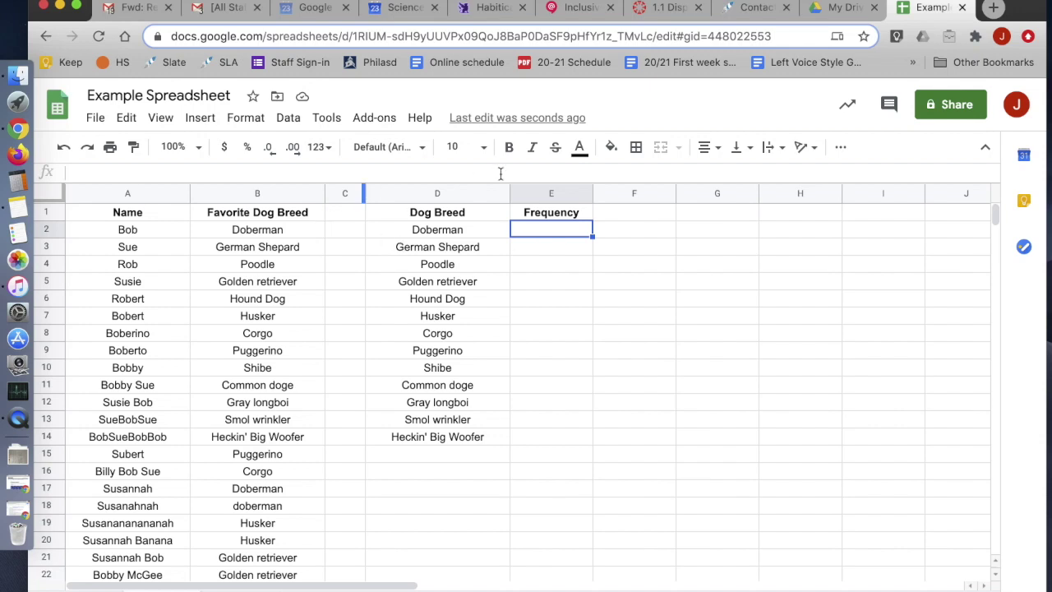
Start the frequency formula in E2 by entering =Countif(.
click(382, 171)
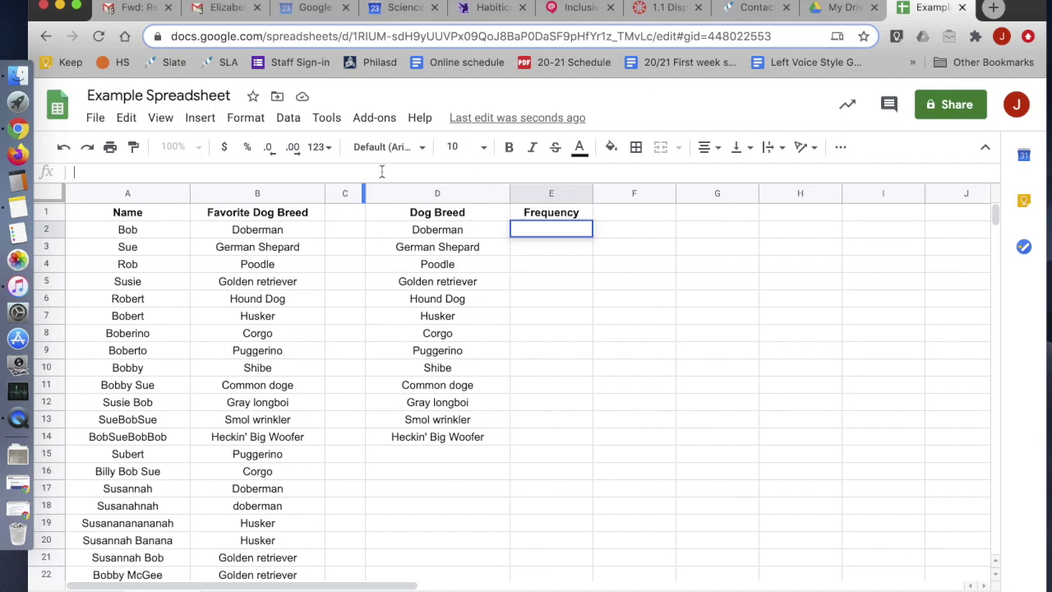
click(552, 230)
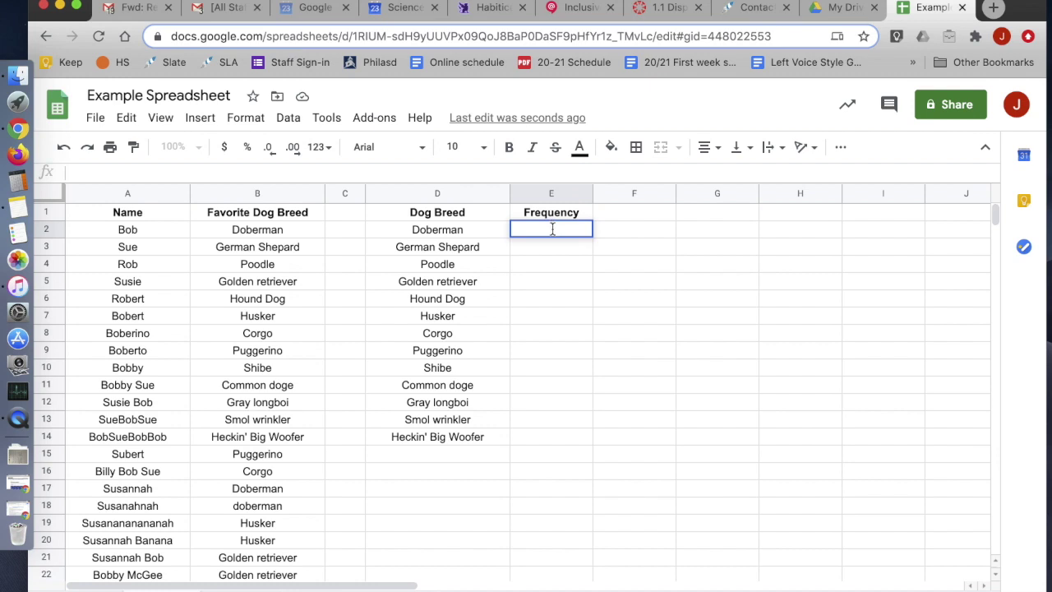
click(248, 175)
text(=)
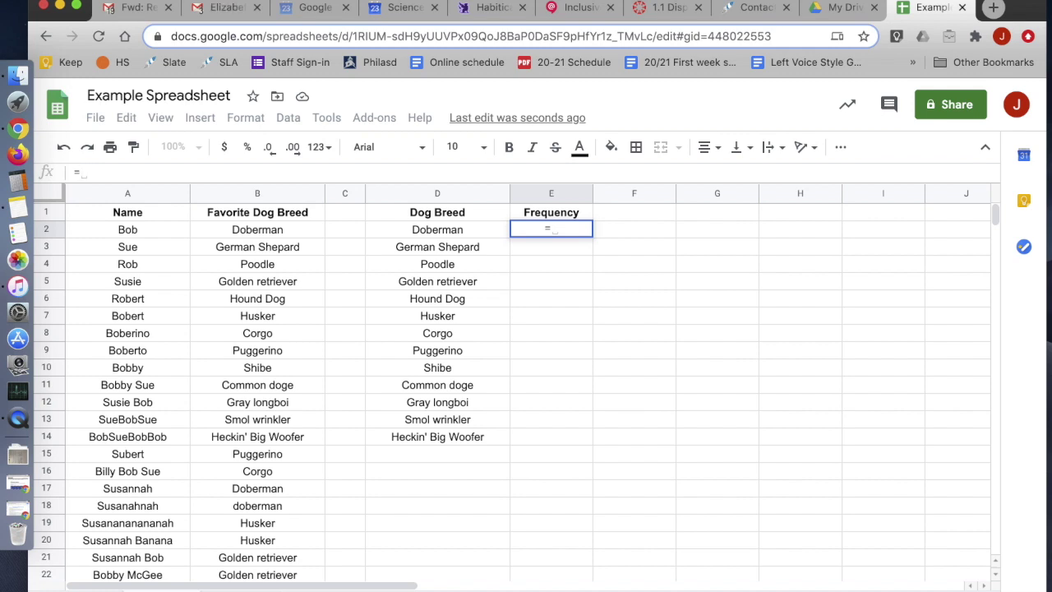
text(C)
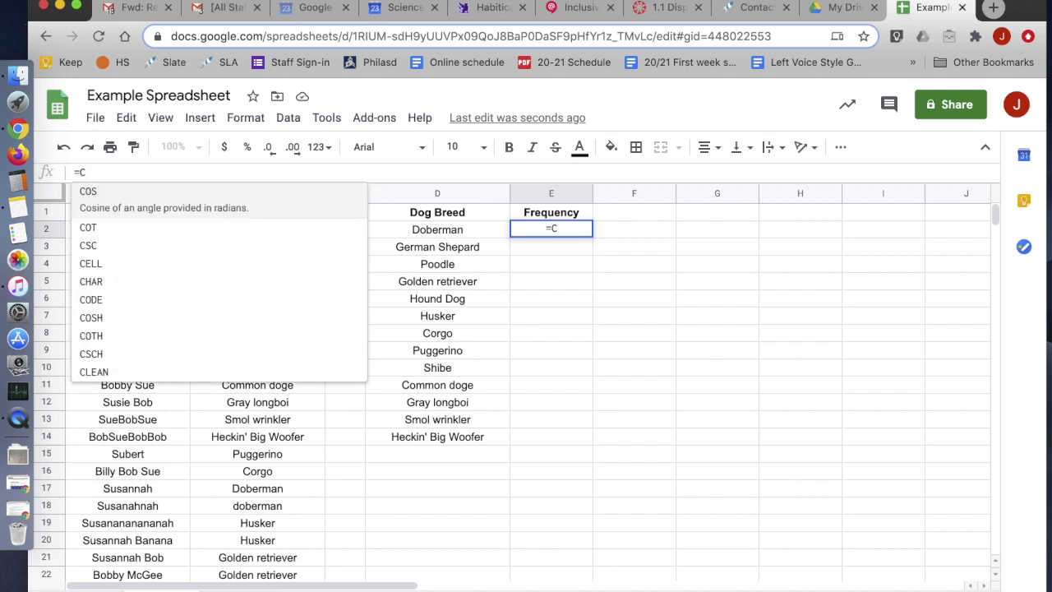
text(ountif)
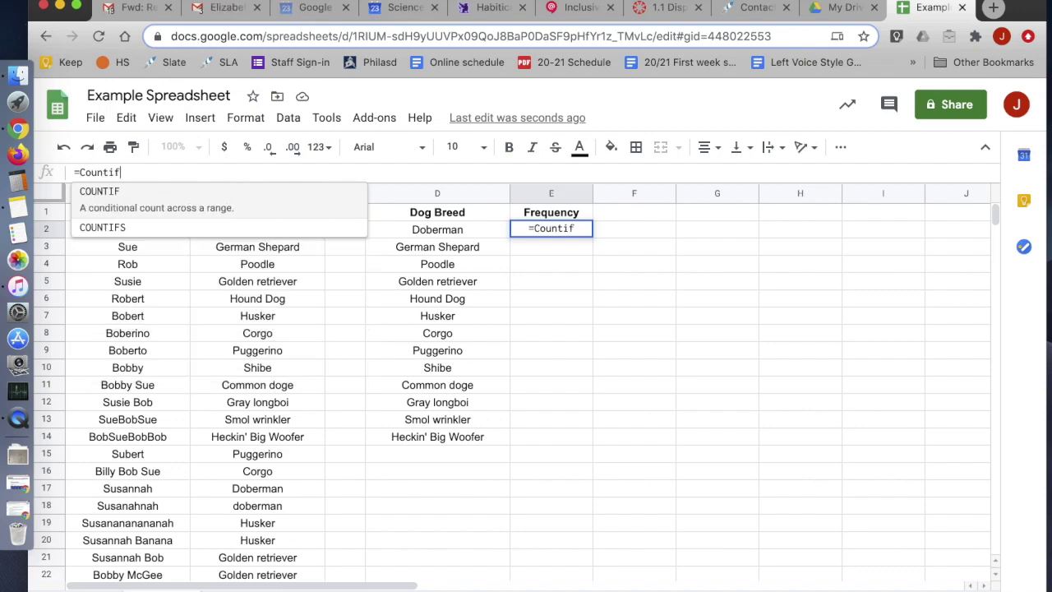
text(()
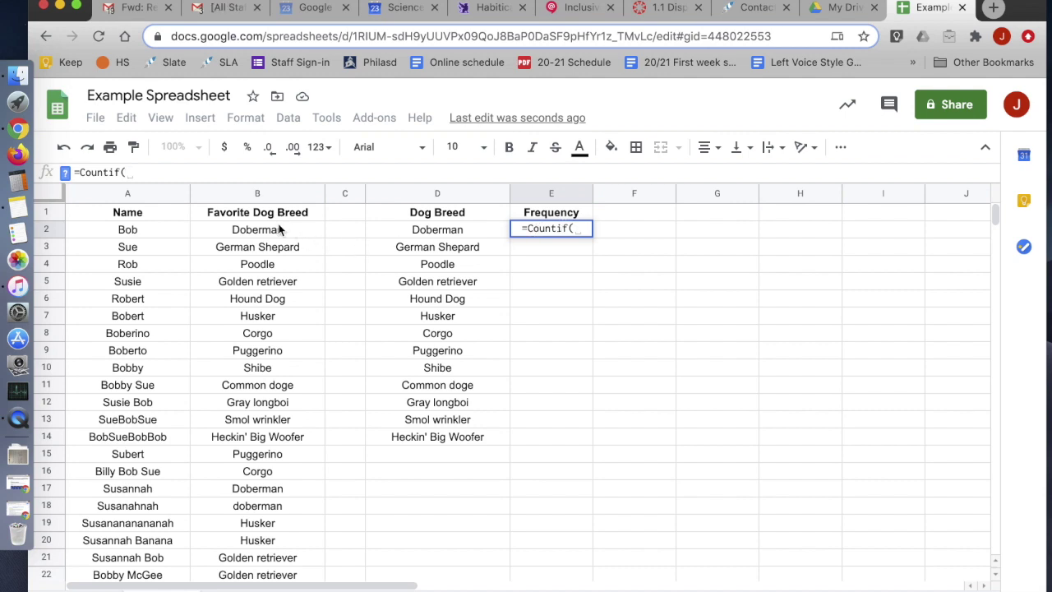
Select the breed answers B2:B45 as the COUNTIF range argument.
drag(279, 231, 263, 488)
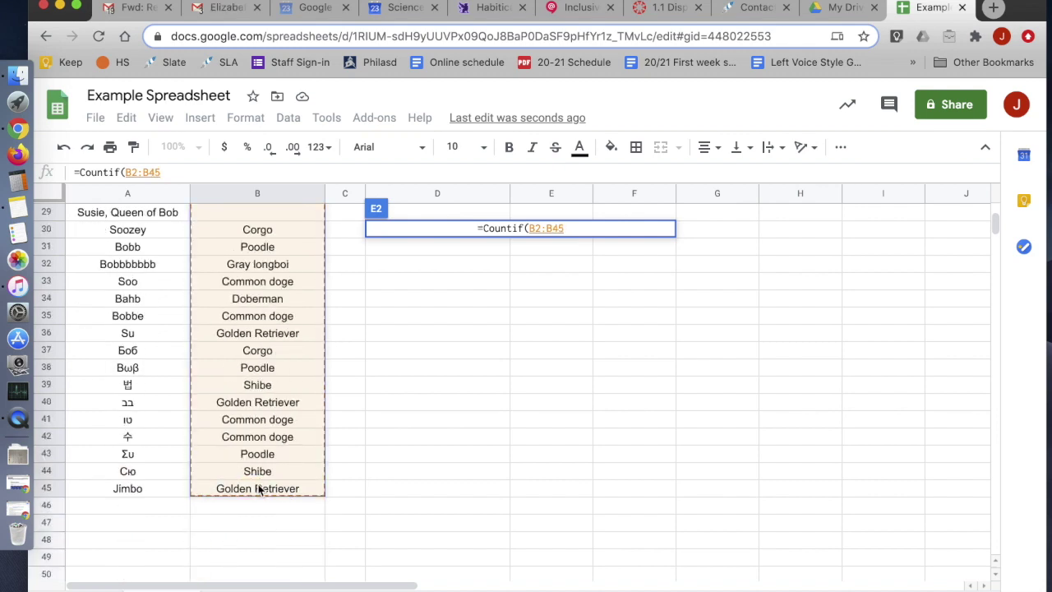
scroll(343, 350, up, 2)
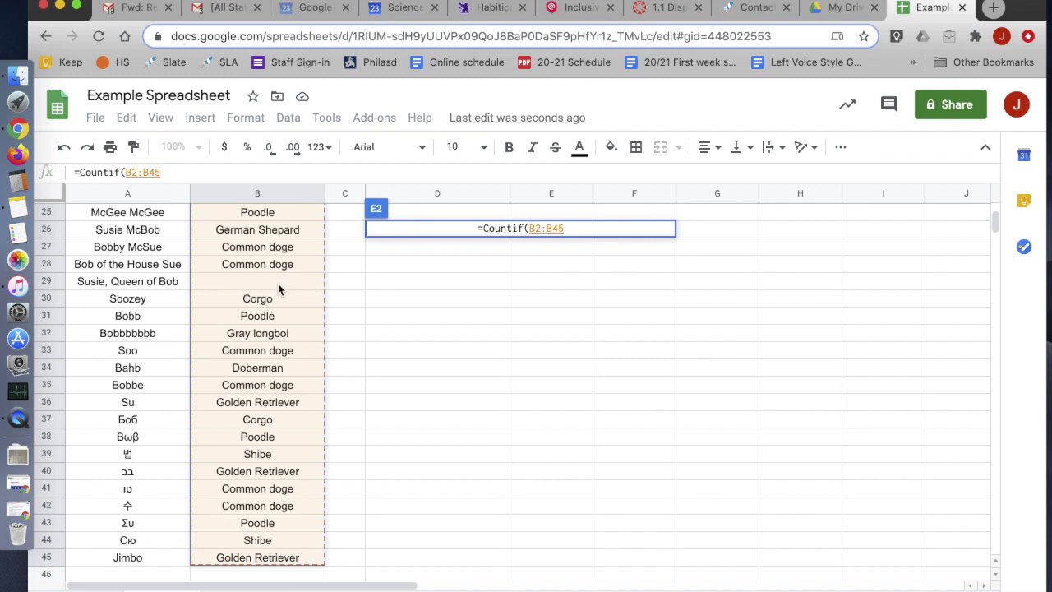
scroll(278, 283, up, 5)
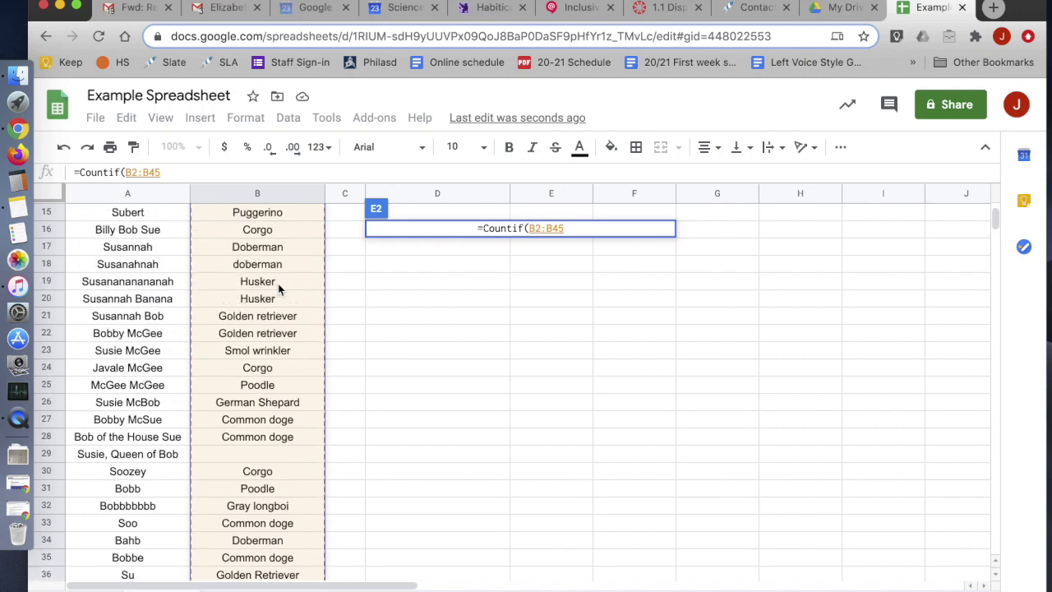
scroll(278, 283, up, 1)
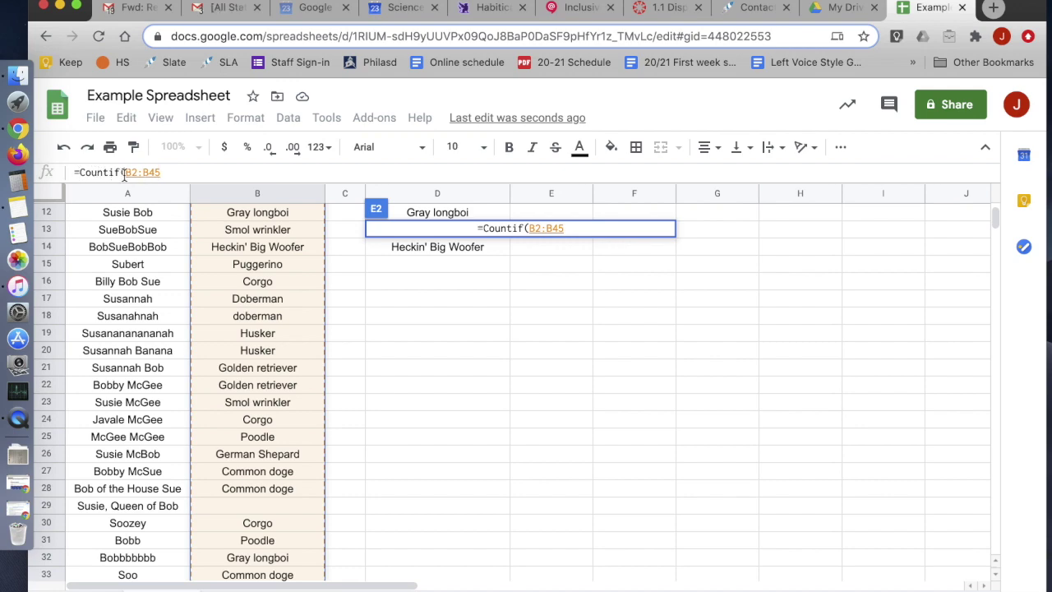
Edit the COUNTIF range in E2 from B2:B45 to the open-ended B2:B.
scroll(240, 251, up, 5)
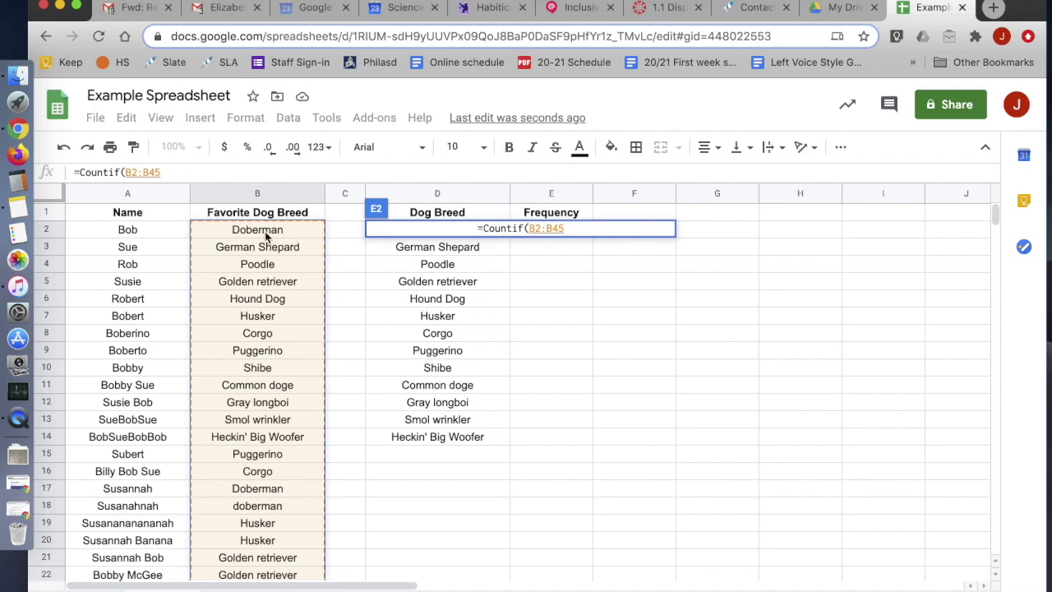
scroll(287, 544, down, 3)
scroll(287, 544, down, 2)
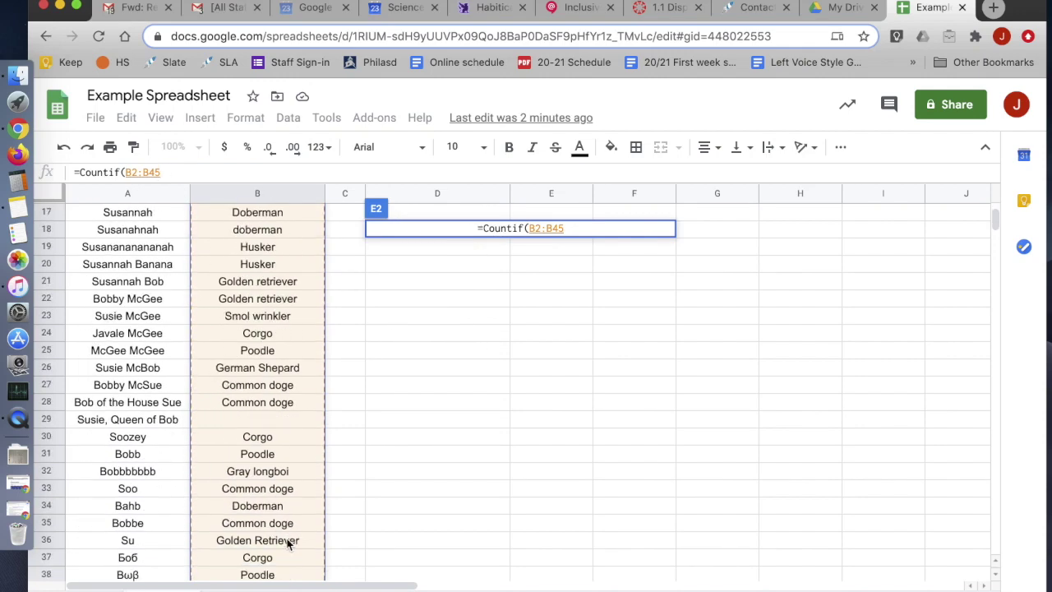
scroll(288, 544, up, 5)
key(BackSpace)
key(BackSpace)
key(BackSpace)
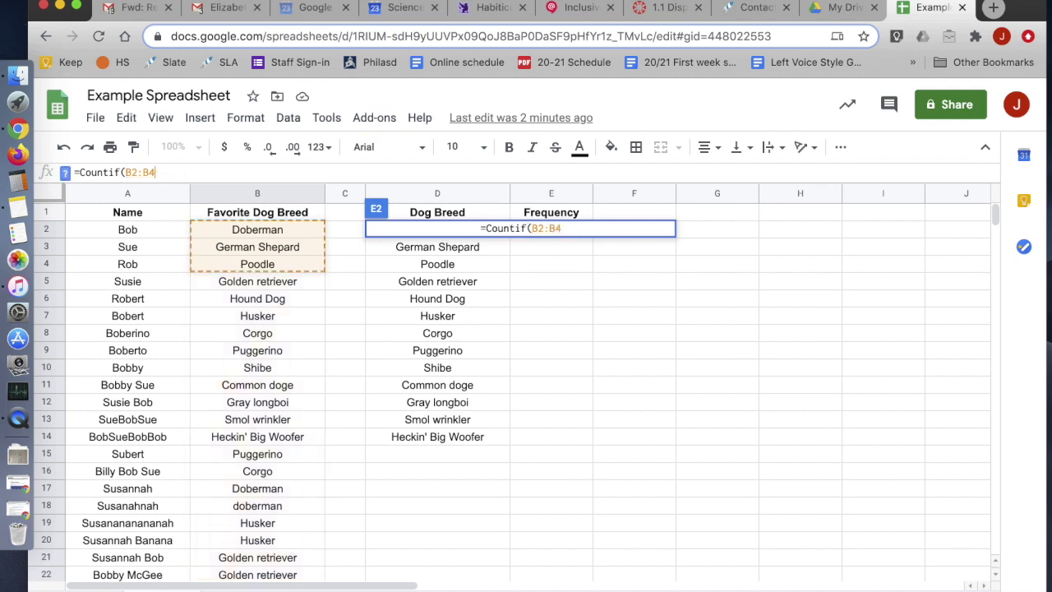
key(BackSpace)
key(BackSpace)
key(BackSpace)
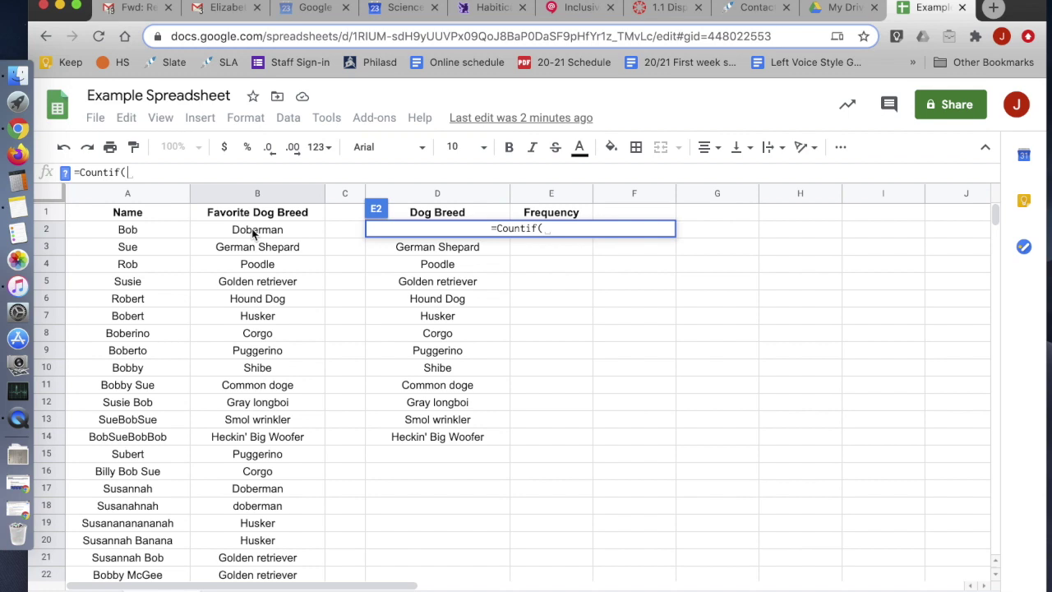
text(B2:)
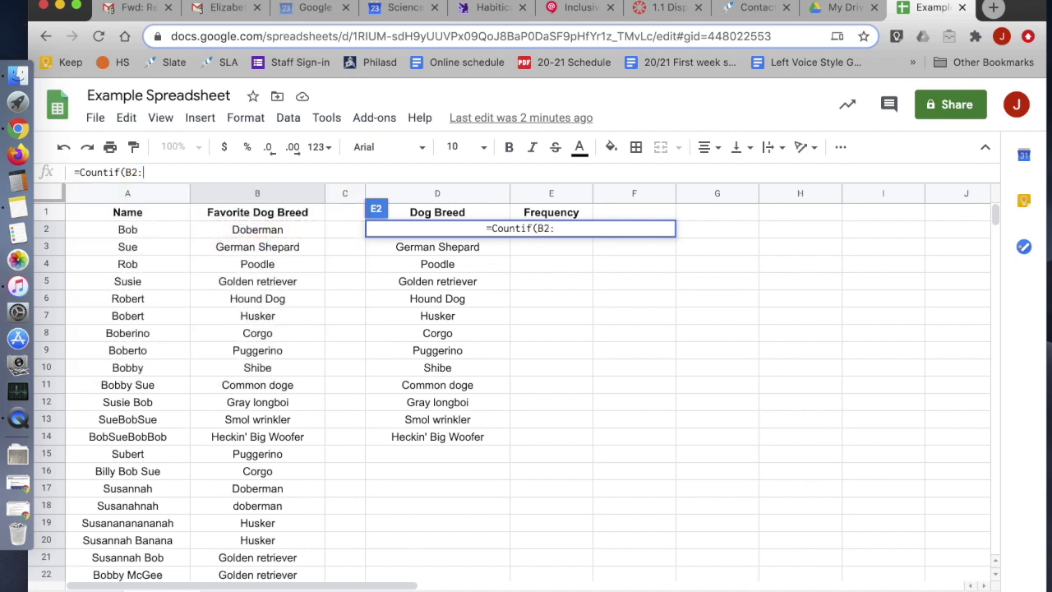
scroll(270, 405, down, 14)
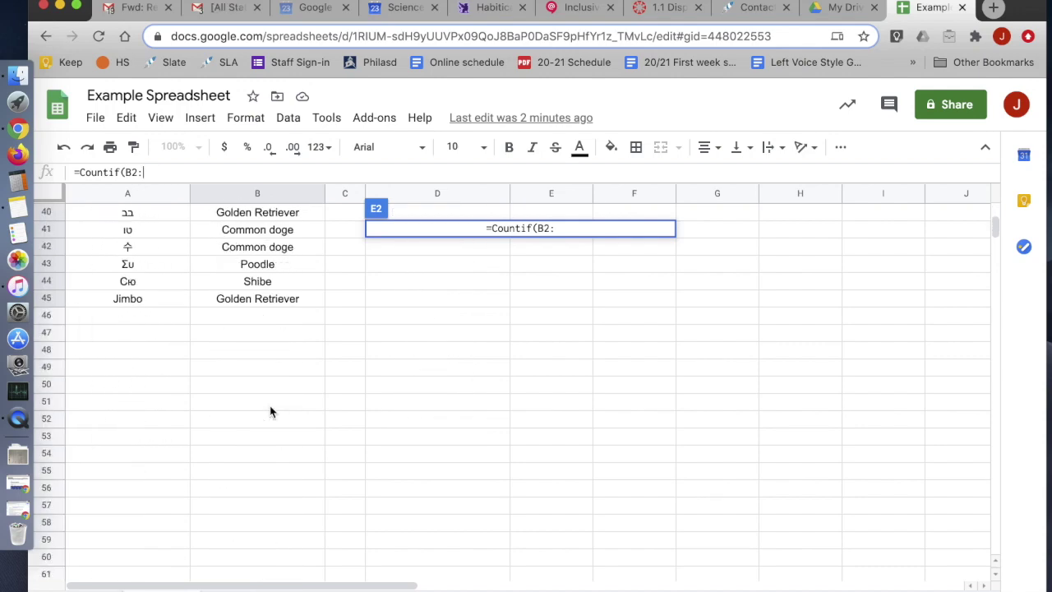
text(B)
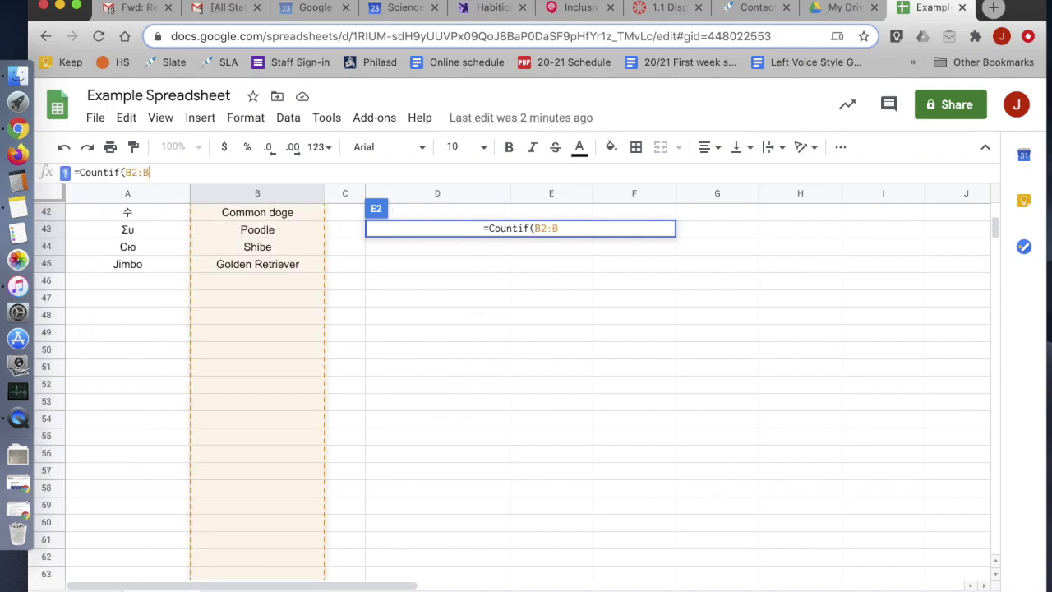
text(45)
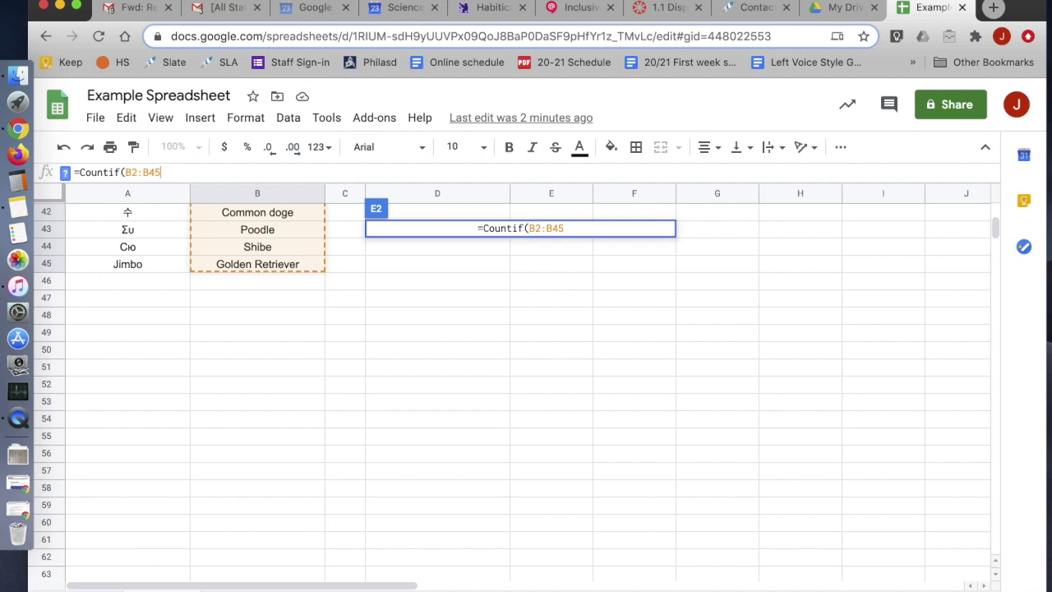
key(BackSpace)
key(BackSpace)
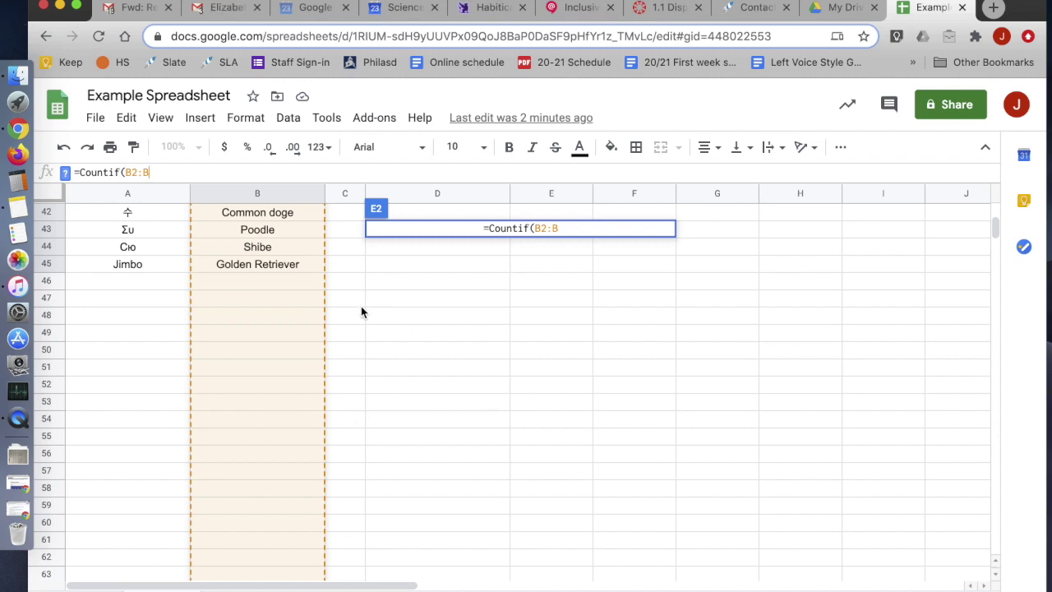
scroll(363, 311, up, 15)
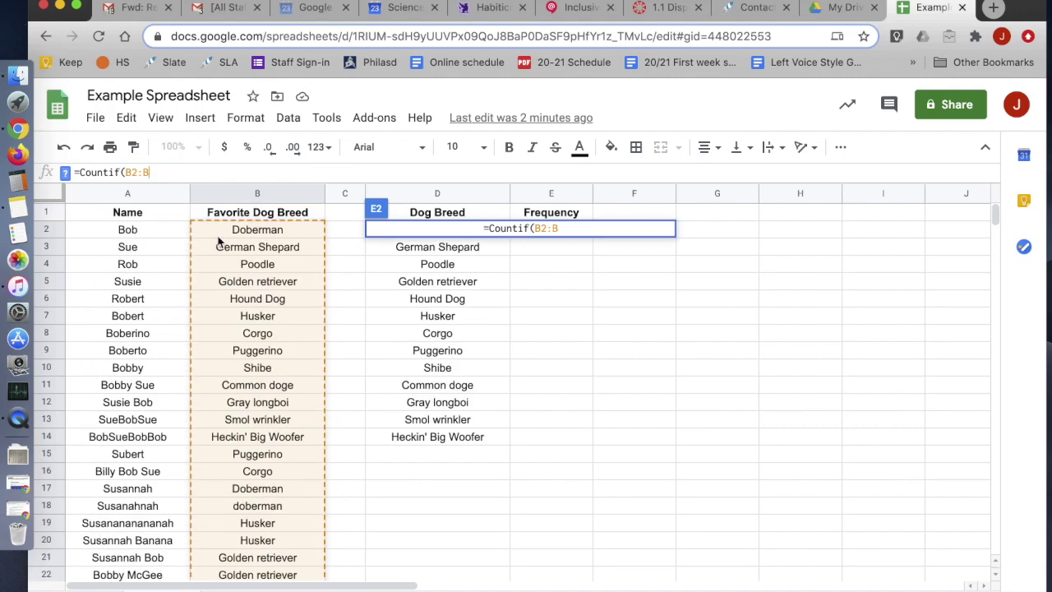
click(134, 170)
Anchor the range as B$2:B, add D2 as the criterion and close the formula.
click(130, 172)
text($)
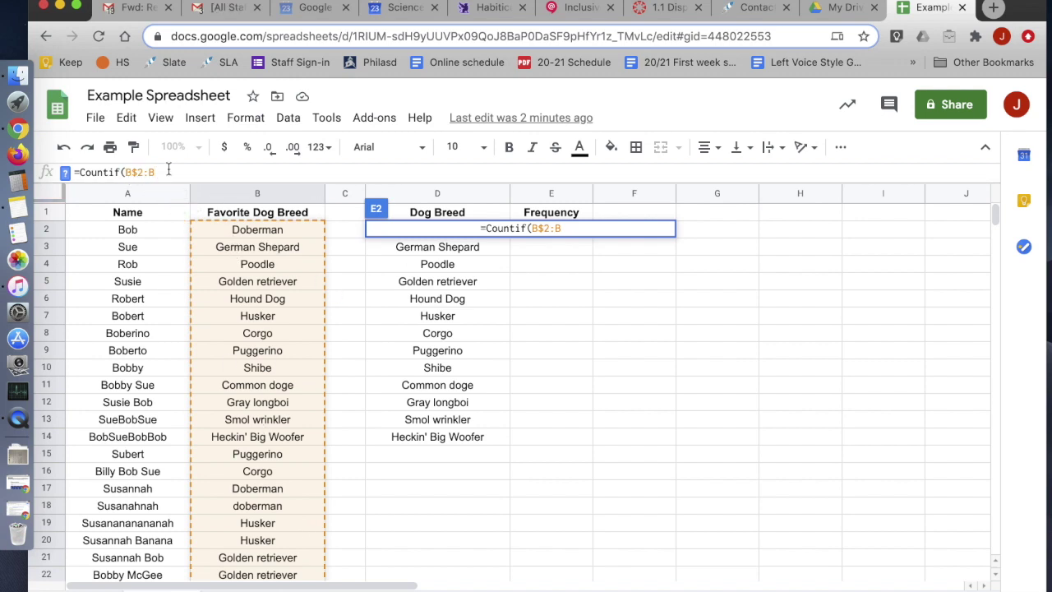
text(,)
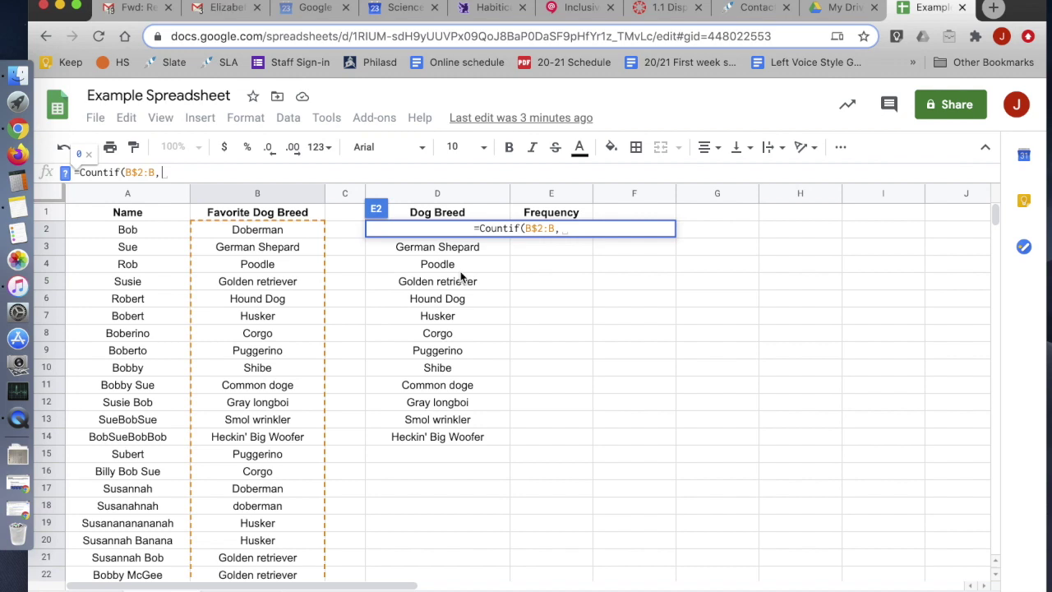
text(D)
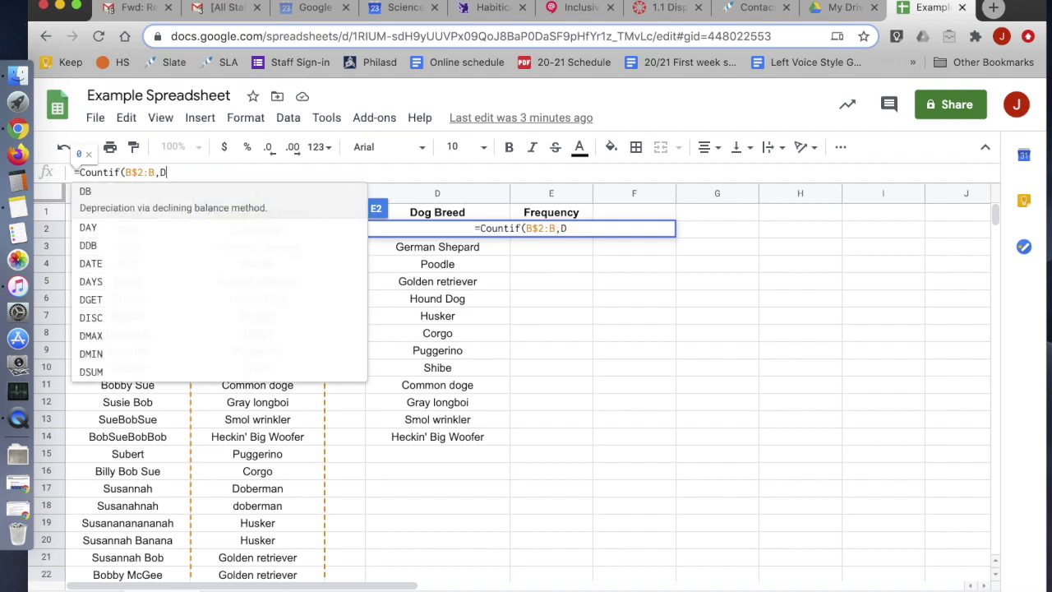
text(oberman)
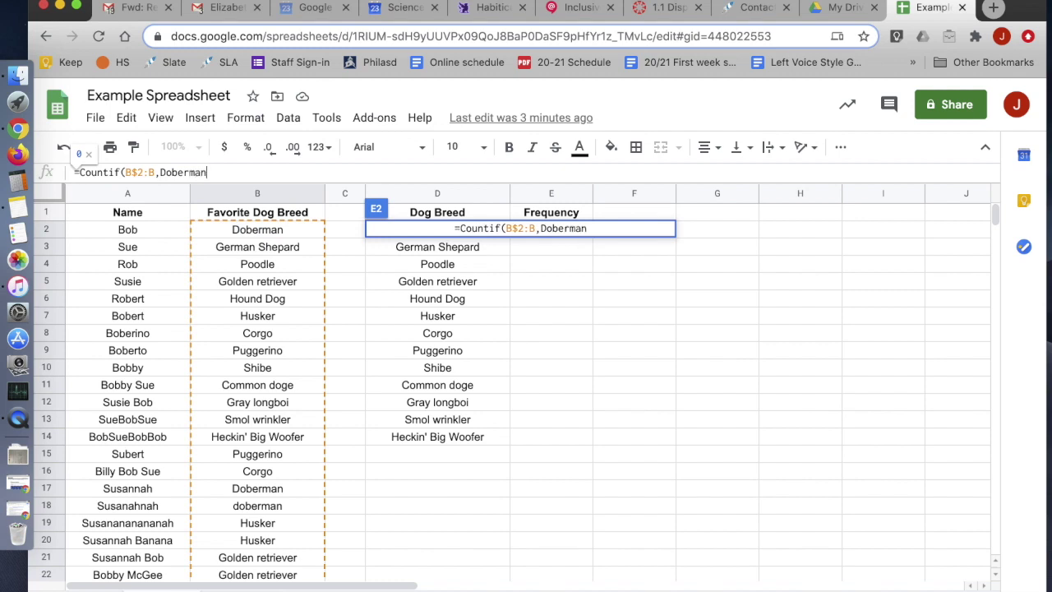
key(BackSpace)
key(BackSpace)
key(BackSpace)
key(BackSpace)
key(BackSpace)
key(BackSpace)
key(BackSpace)
key(BackSpace)
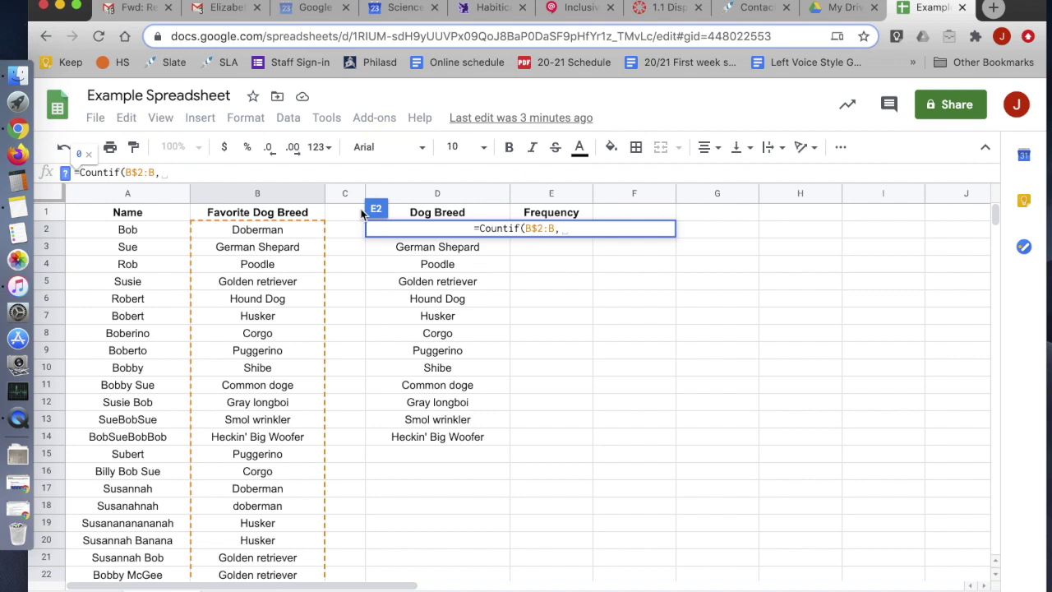
text(D2)
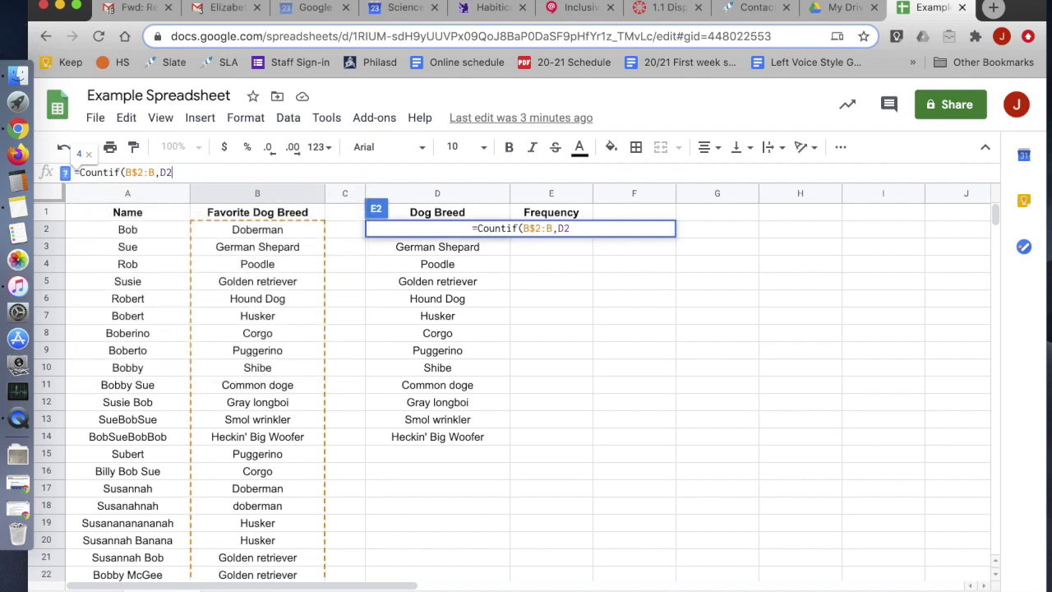
text())
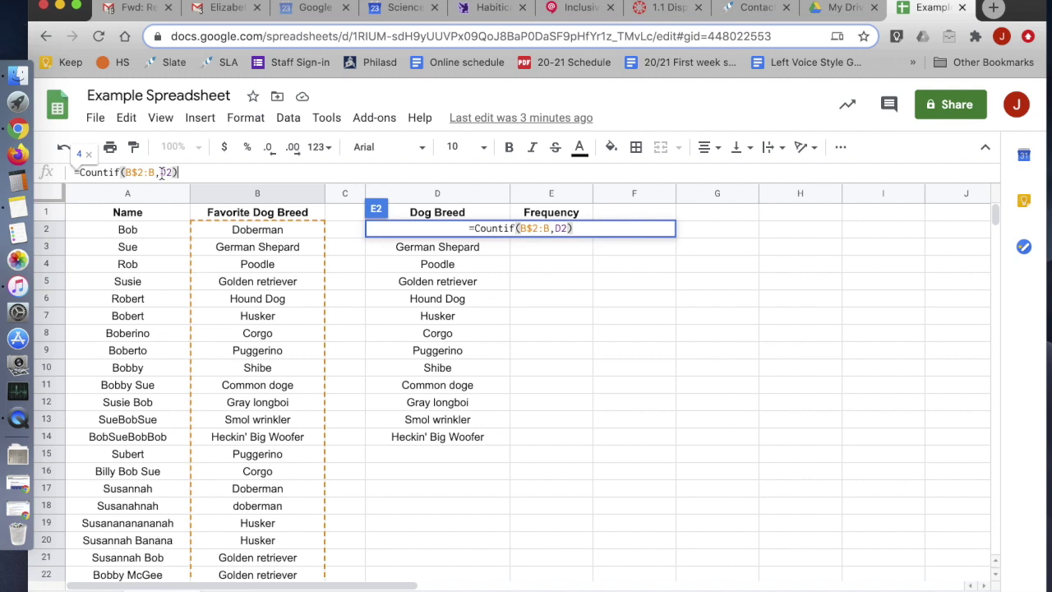
key(Return)
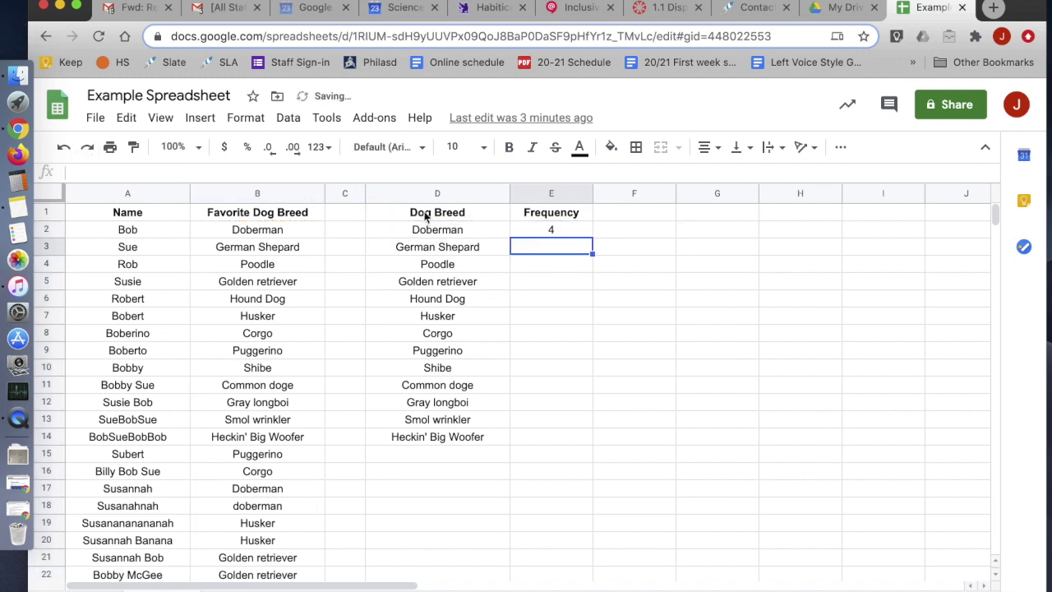
Fill the E2 COUNTIF formula down to E14 to count every listed breed.
click(464, 237)
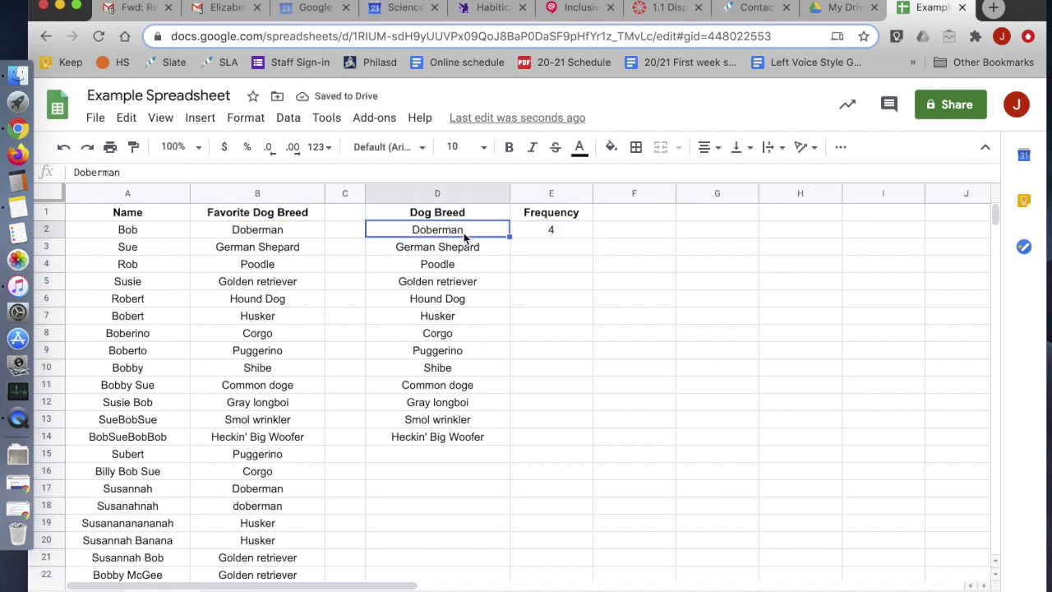
key(Left)
key(Right)
key(Right)
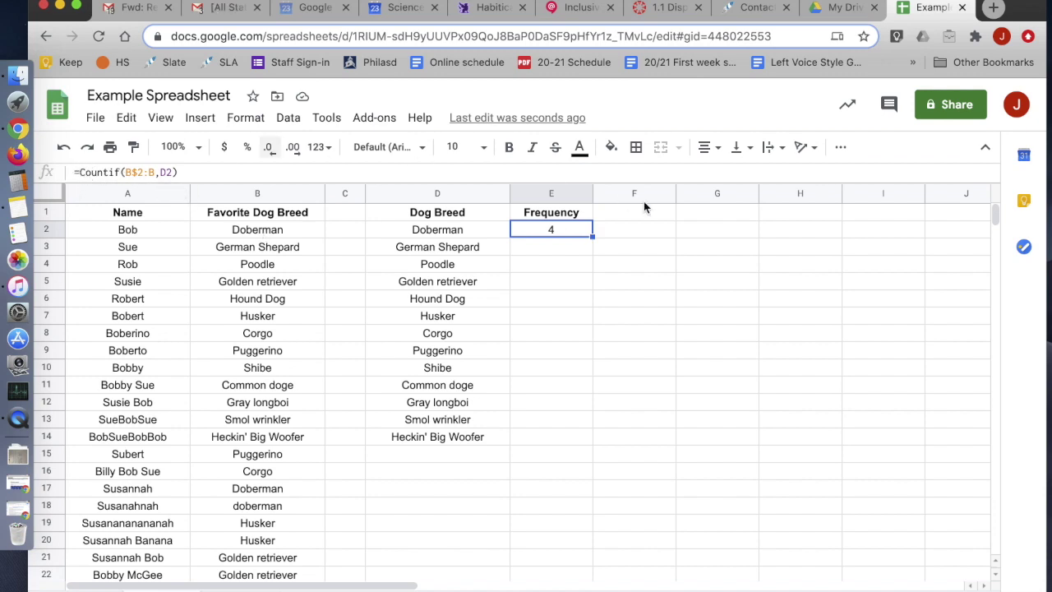
drag(592, 236, 559, 442)
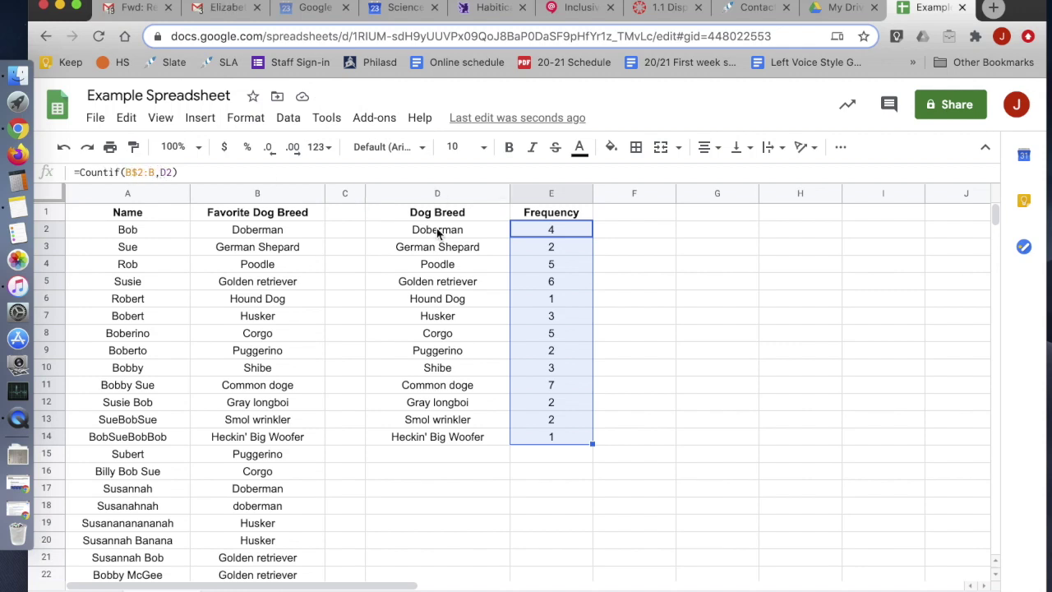
click(547, 249)
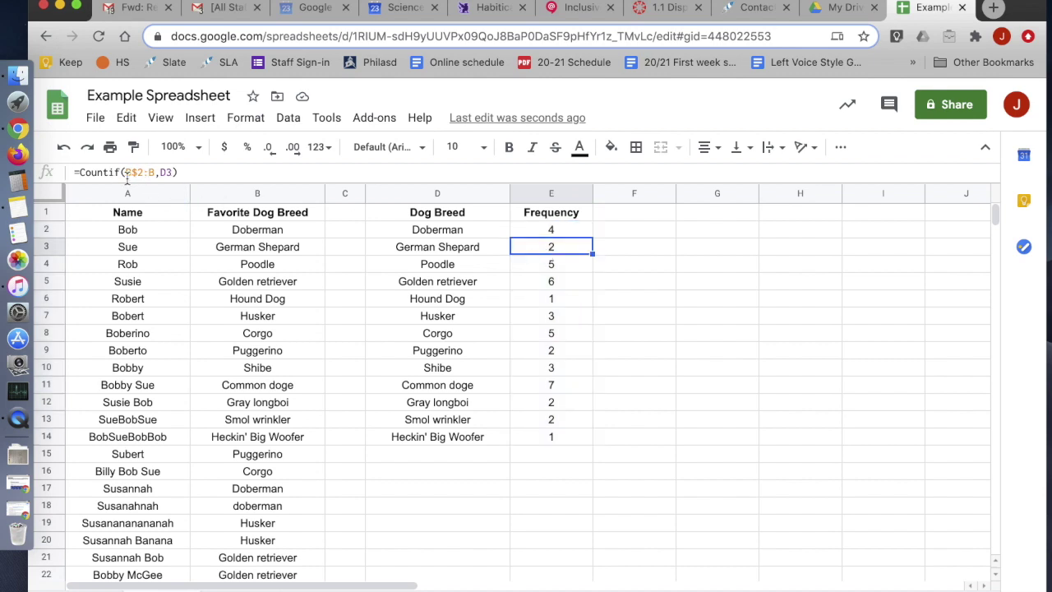
click(408, 248)
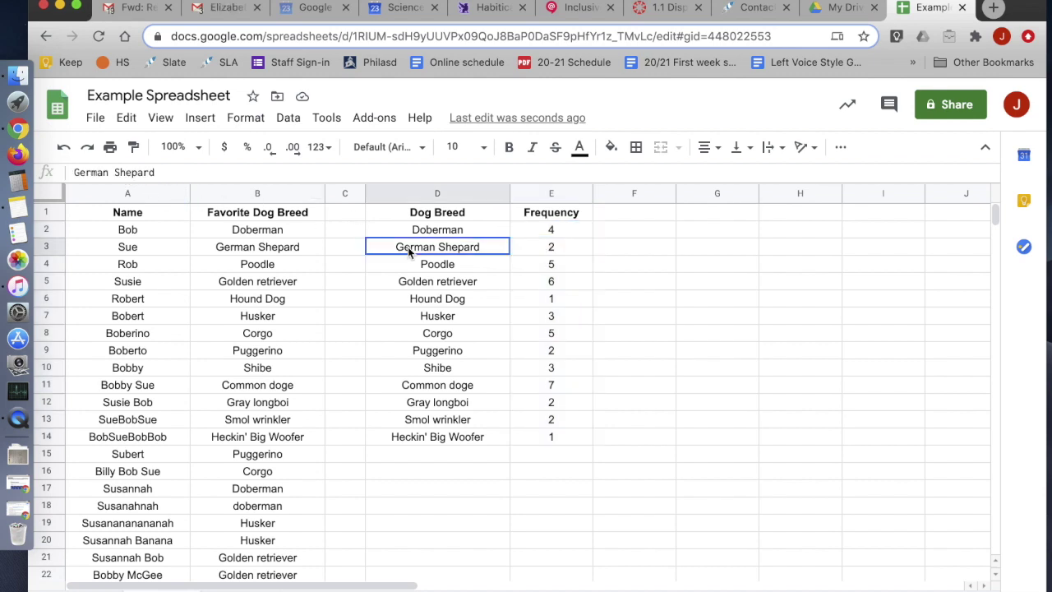
click(539, 268)
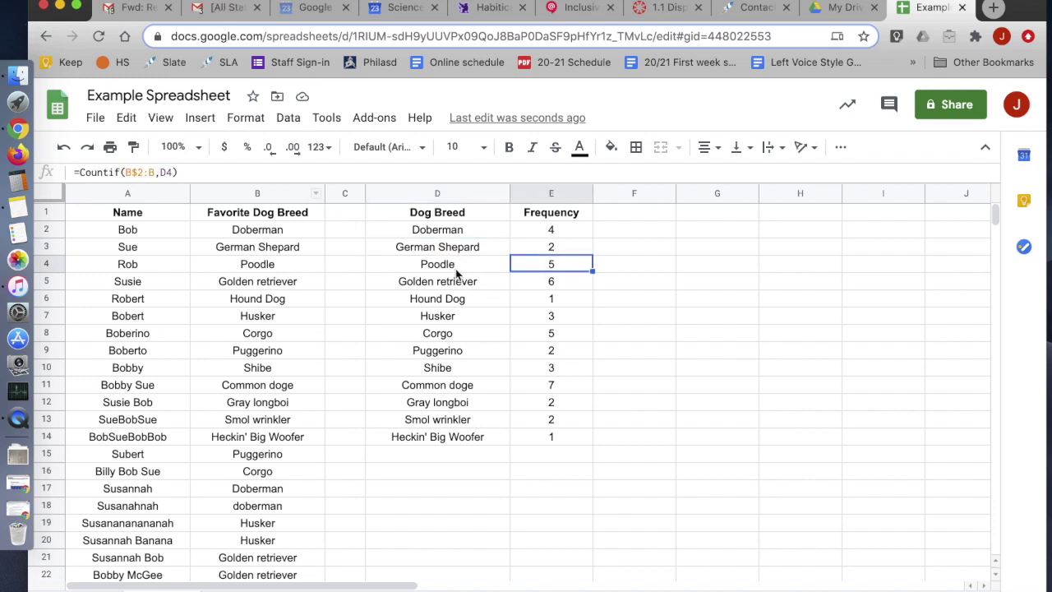
click(528, 283)
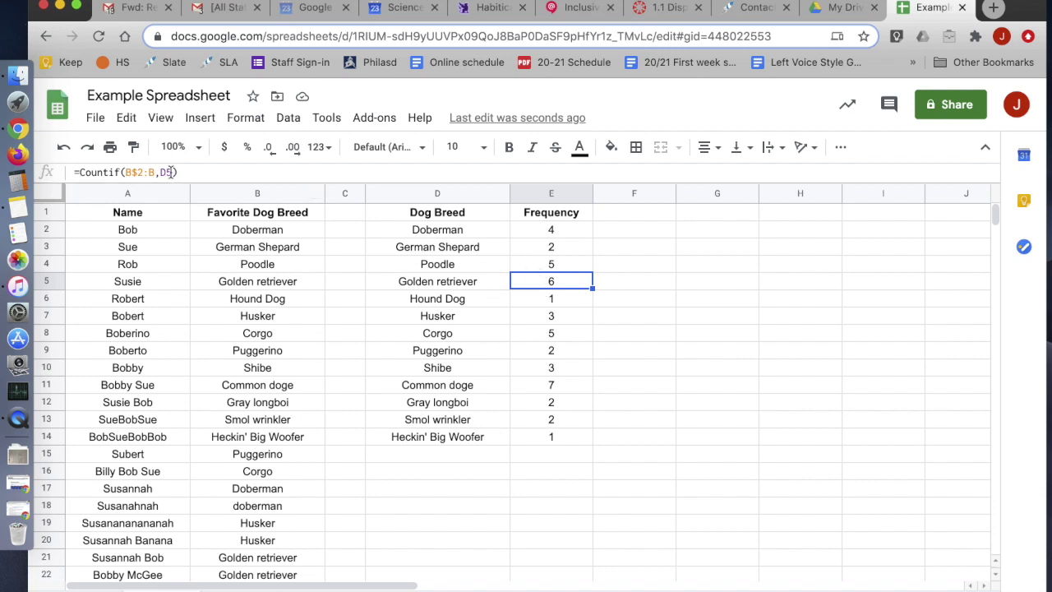
click(548, 229)
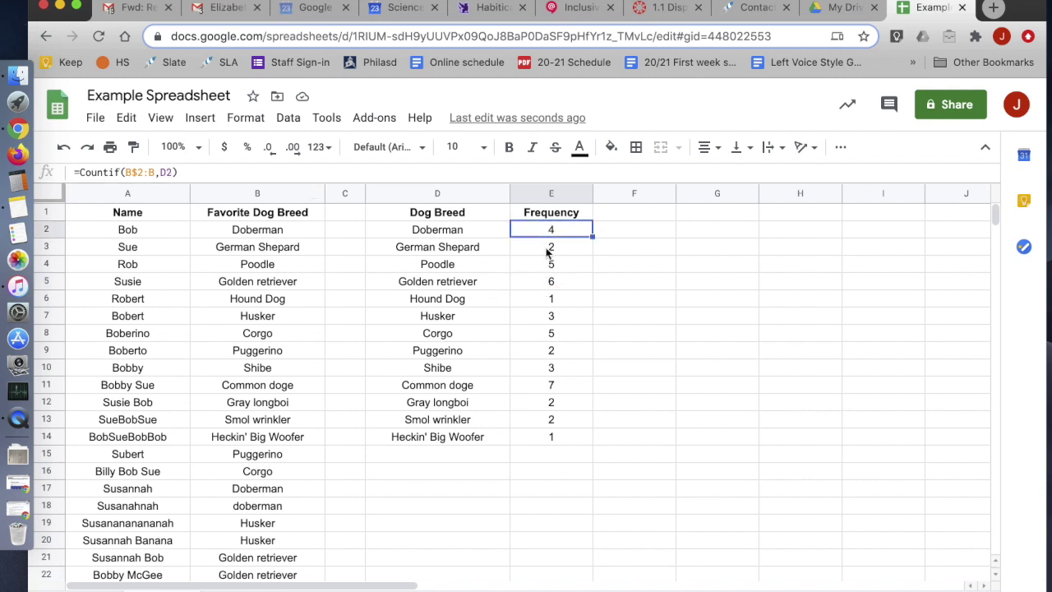
click(549, 251)
click(555, 266)
key(Down)
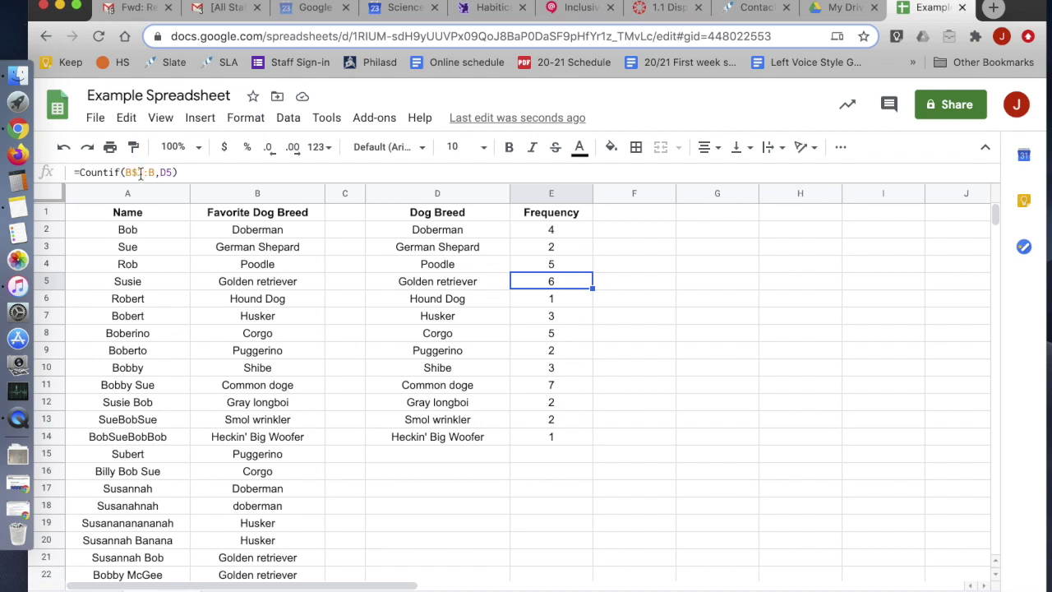
click(706, 308)
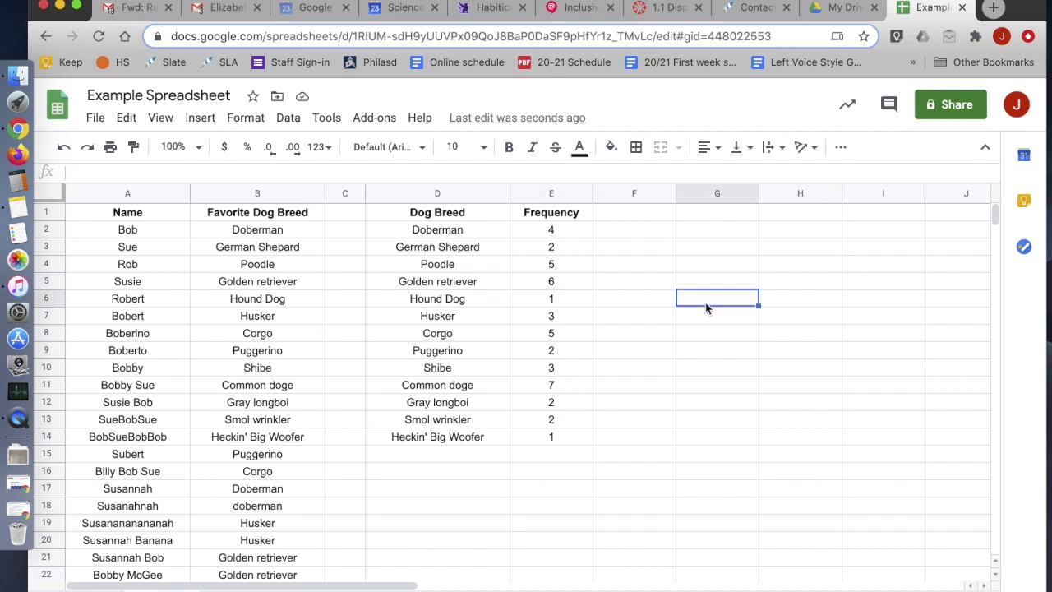